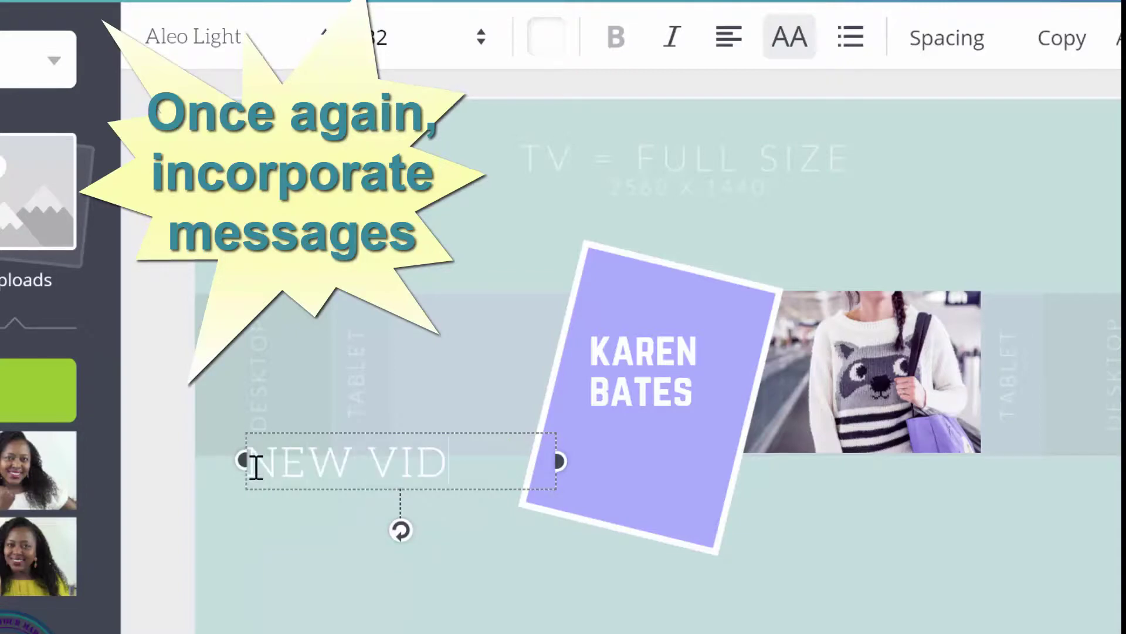
- Complete the text box so it reads "NEW VIDEOS EVERY WEDNESDAY"
key("Return")
type("EV")
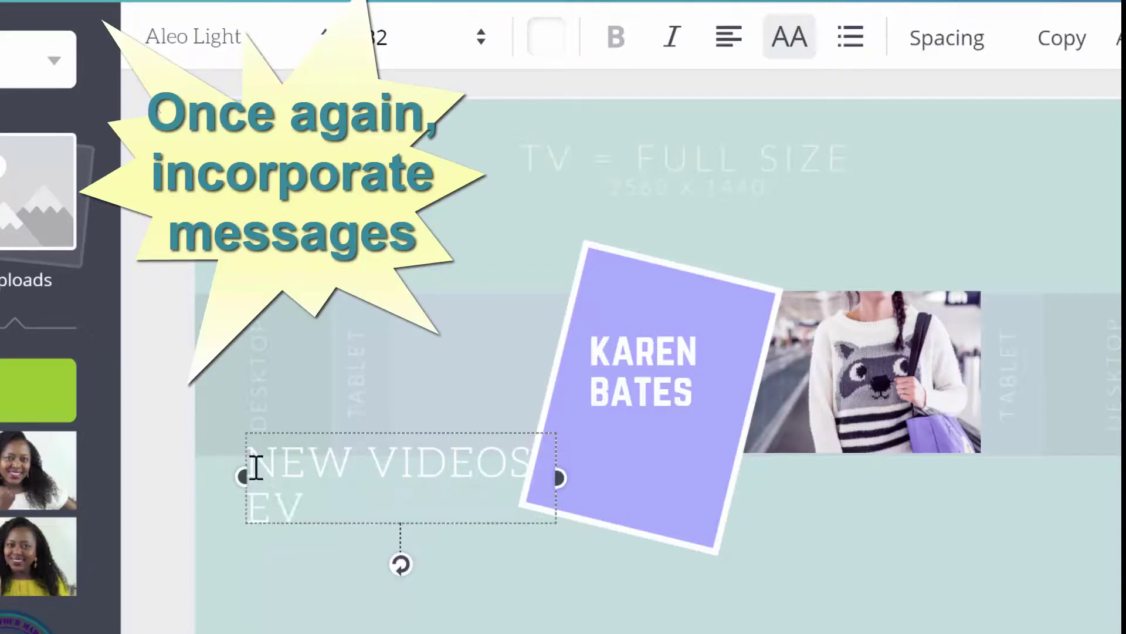
type("ERY WE")
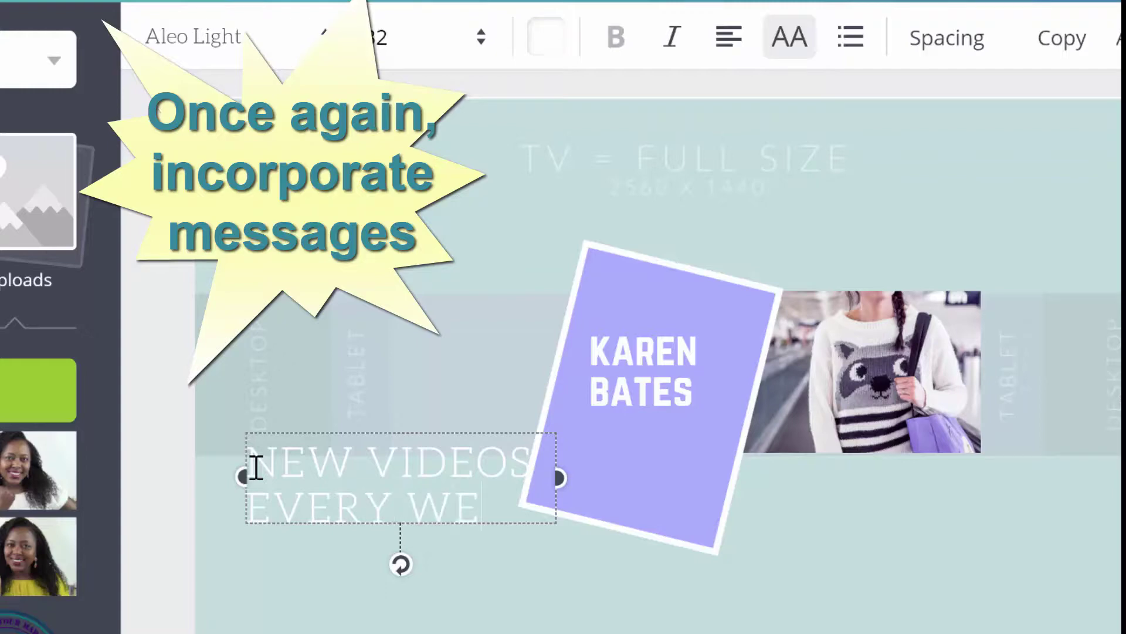
type("DNESDAY")
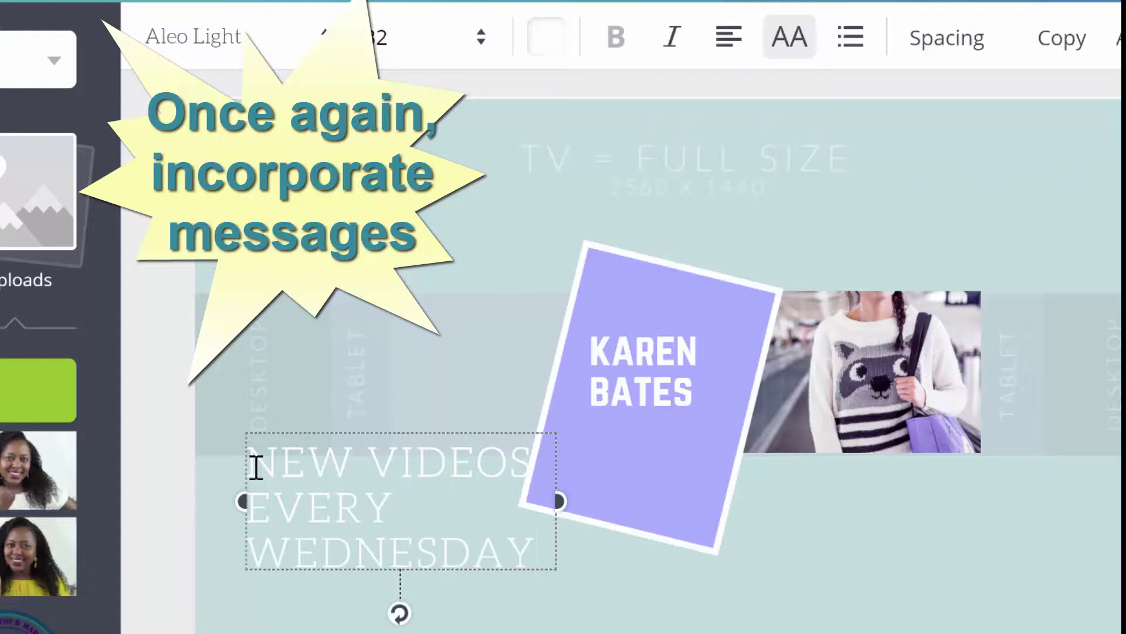
- Set the font size of the "NEW VIDEOS EVERY WEDNESDAY" text to 21
left_click_drag(495, 538, 269, 468)
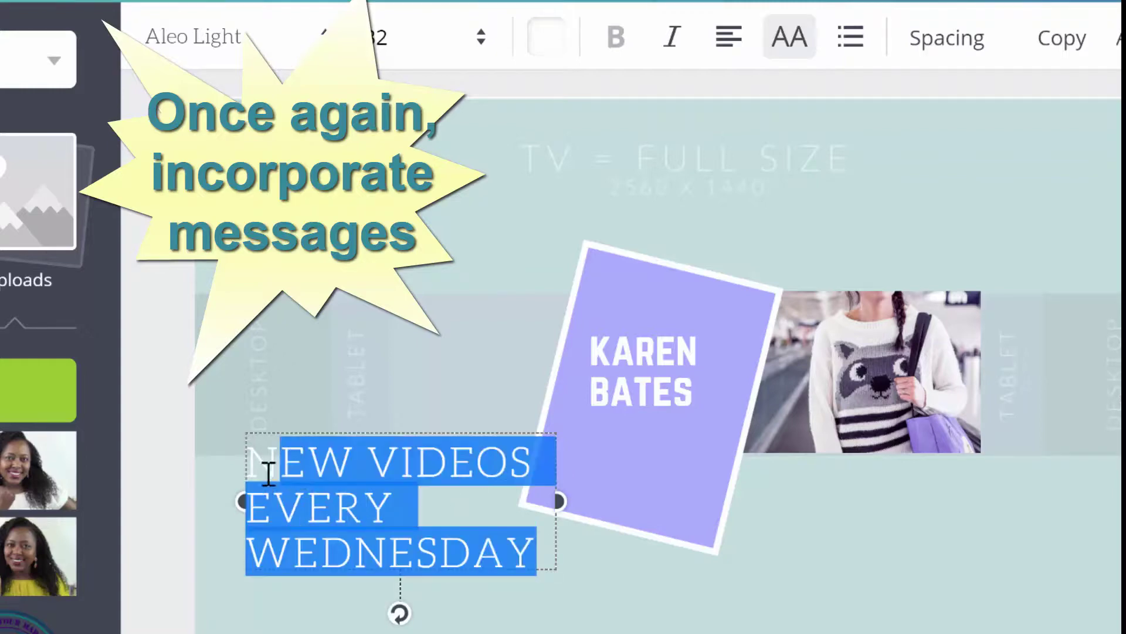
left_click(410, 38)
type("21")
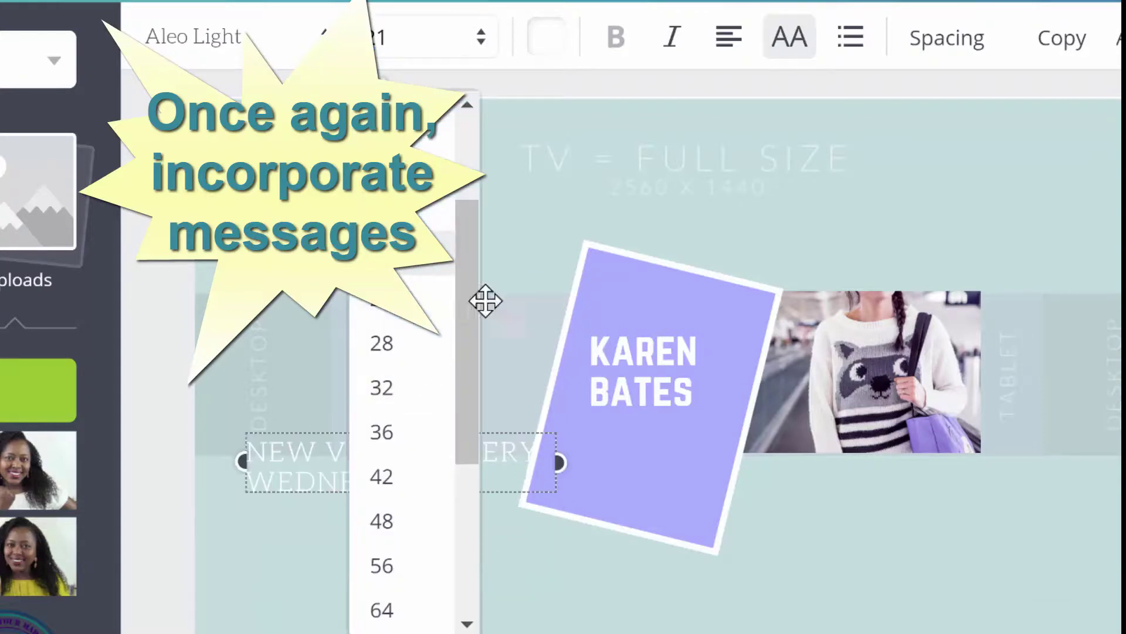
key("Return")
- Widen the message text box to fit a single line and move it across the photo's lower edge, at about 743, 832
left_click_drag(701, 468, 772, 467)
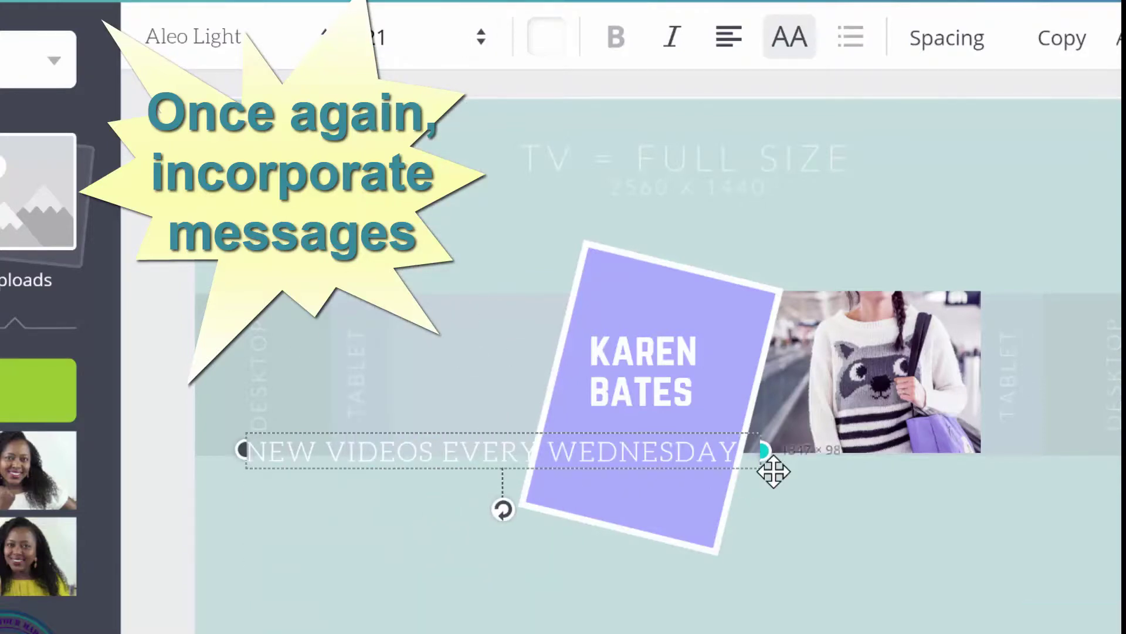
left_click_drag(653, 424, 889, 405)
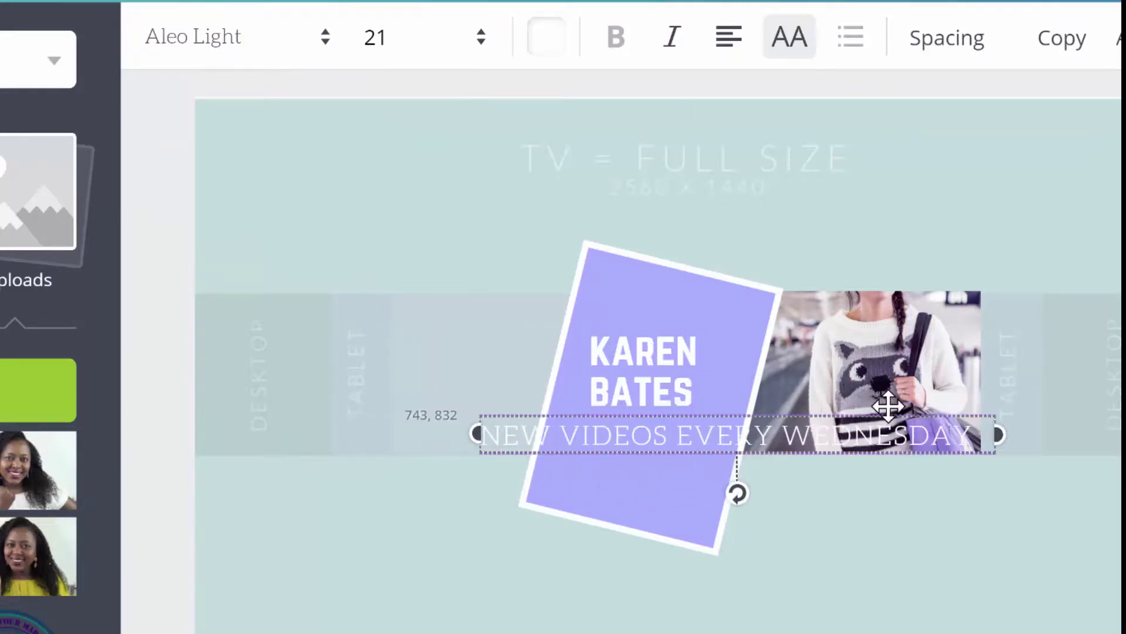
- Move the tilted purple card left to about 647, 368 and the name text onto it at about 631, 577
left_click(674, 307)
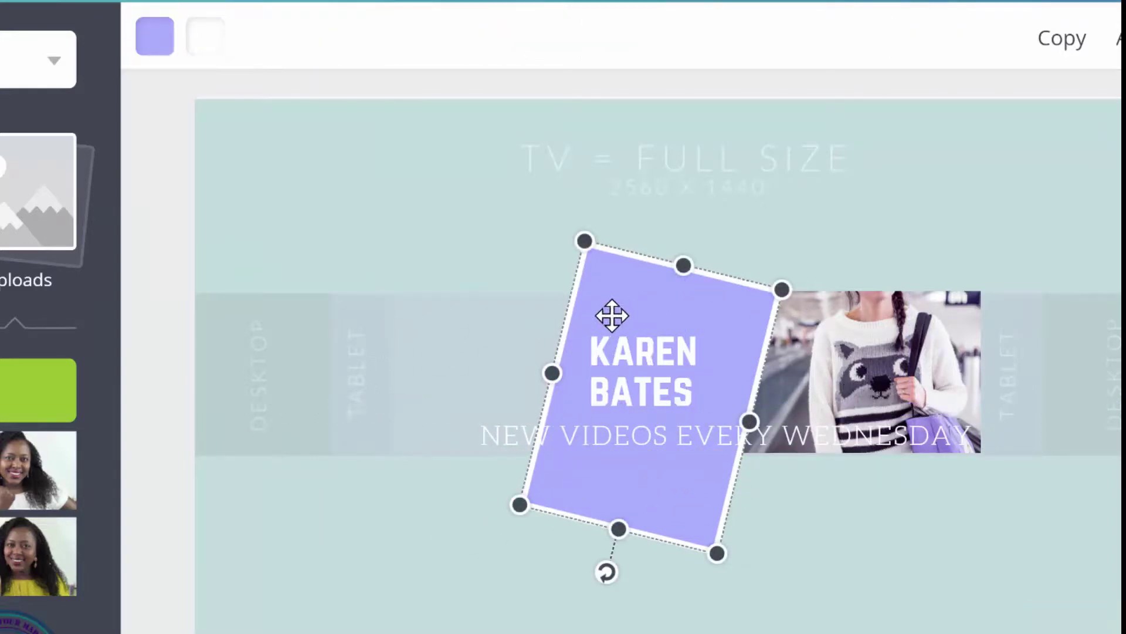
left_click_drag(611, 315, 477, 314)
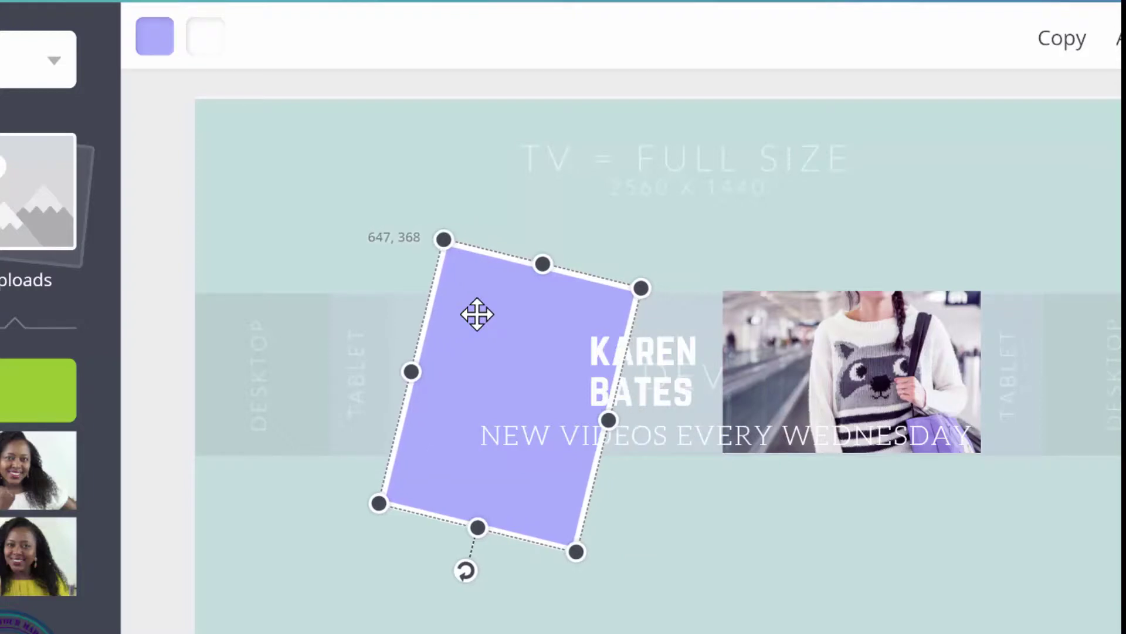
left_click(680, 330)
left_click_drag(680, 332, 523, 315)
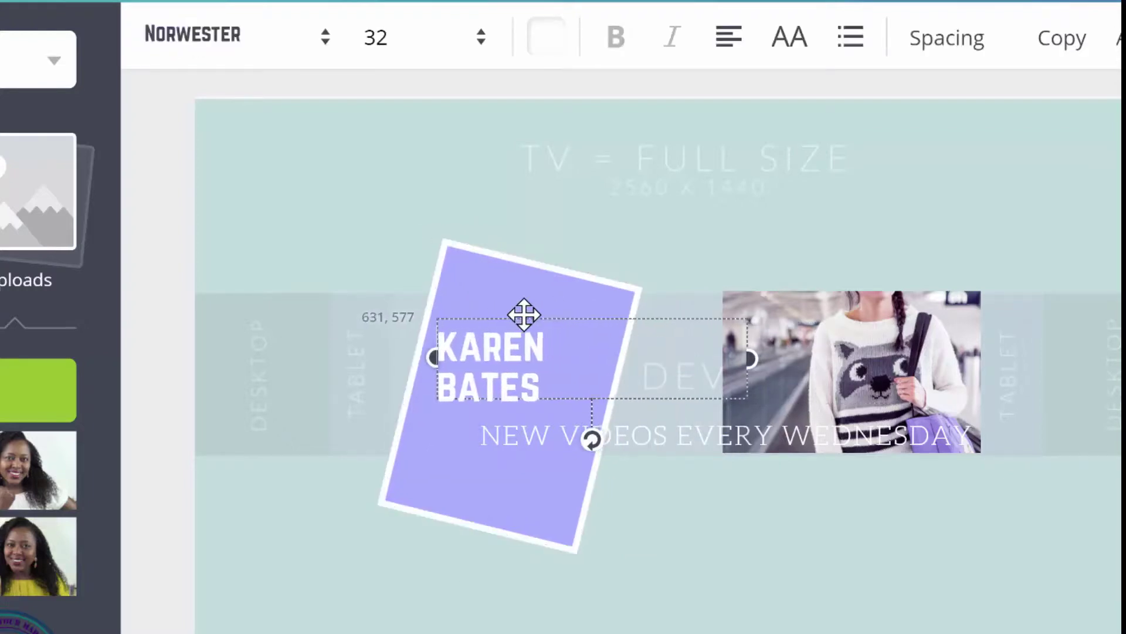
- Replace the name on the purple card with "Awesome TV" and fit the text box width so "Awesome" stays on one line
left_click_drag(749, 358, 444, 347)
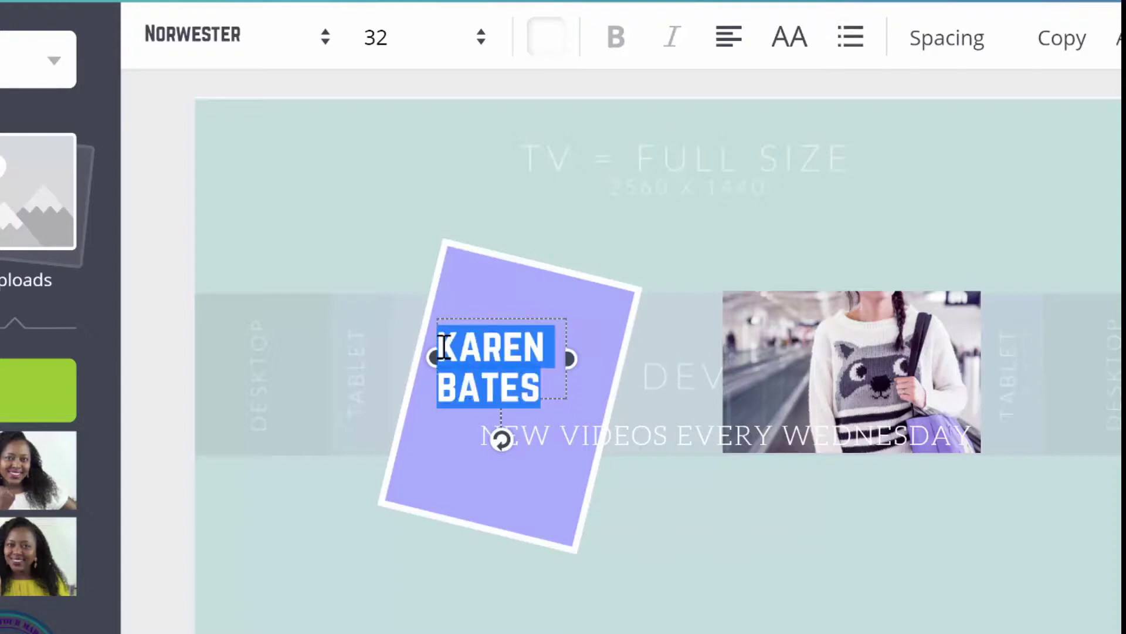
type("AWESOME TV")
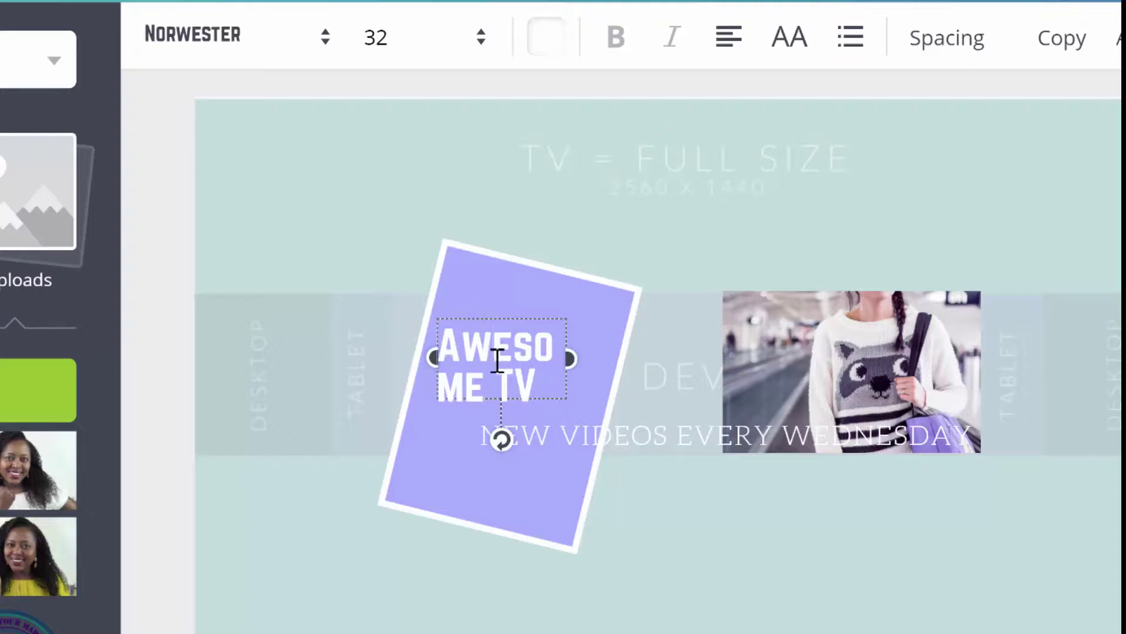
left_click_drag(569, 358, 610, 359)
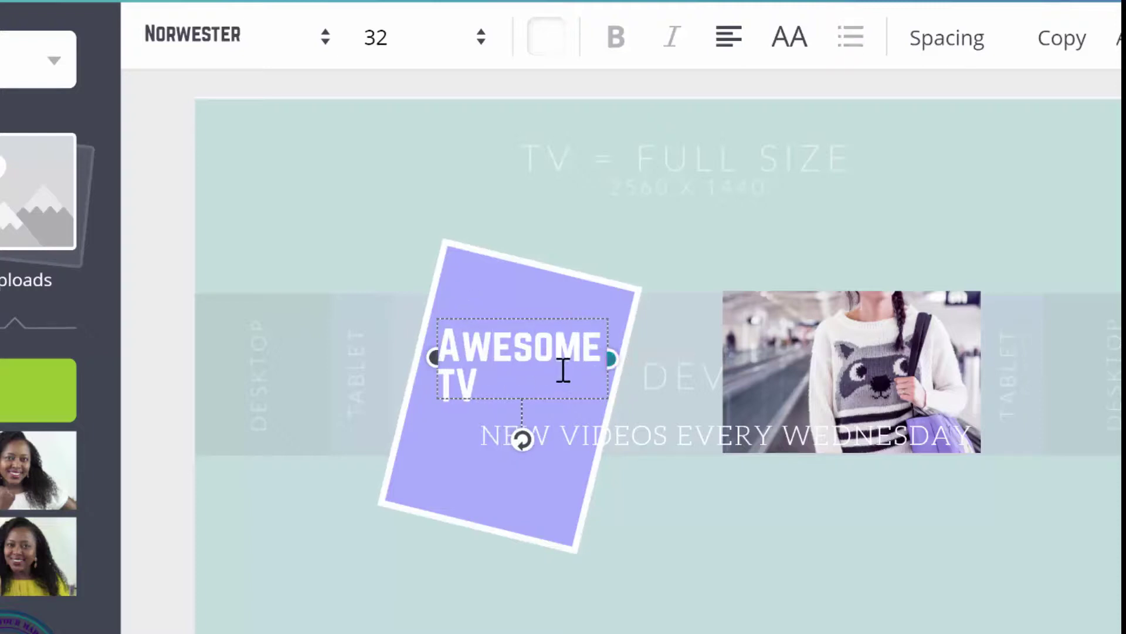
- Center-align the "Awesome TV" text
left_click_drag(490, 370, 439, 343)
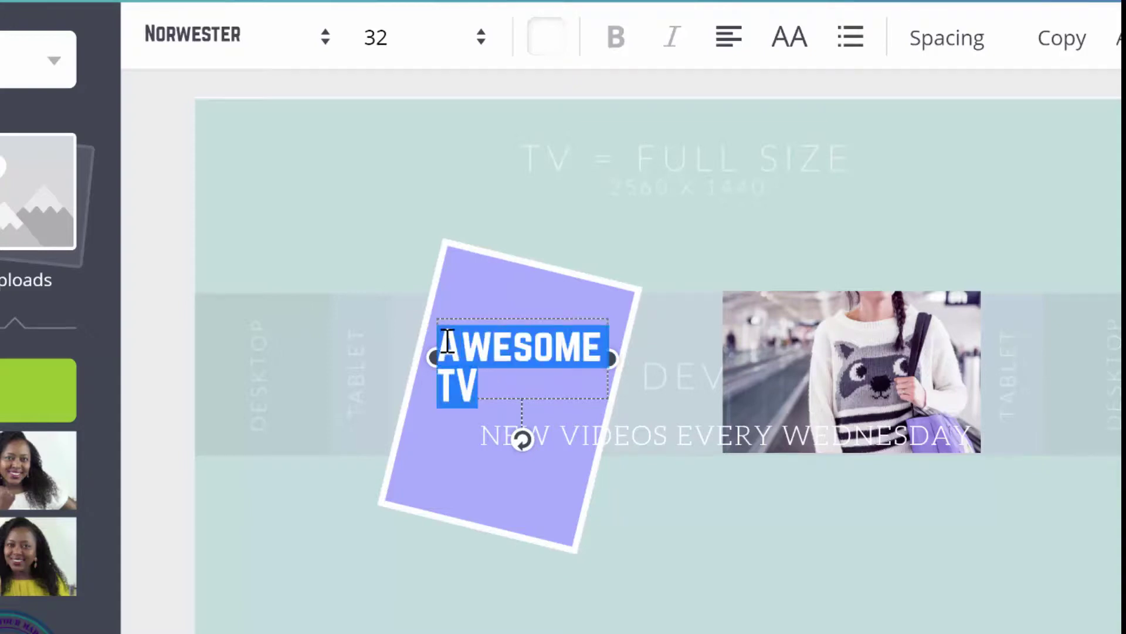
left_click(725, 40)
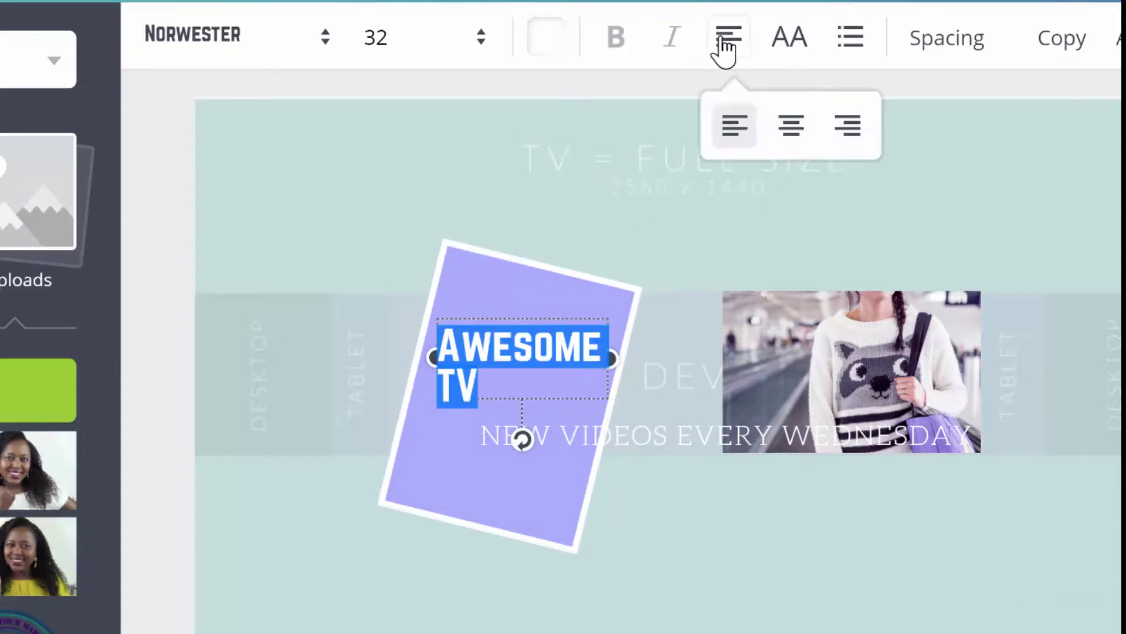
left_click(793, 128)
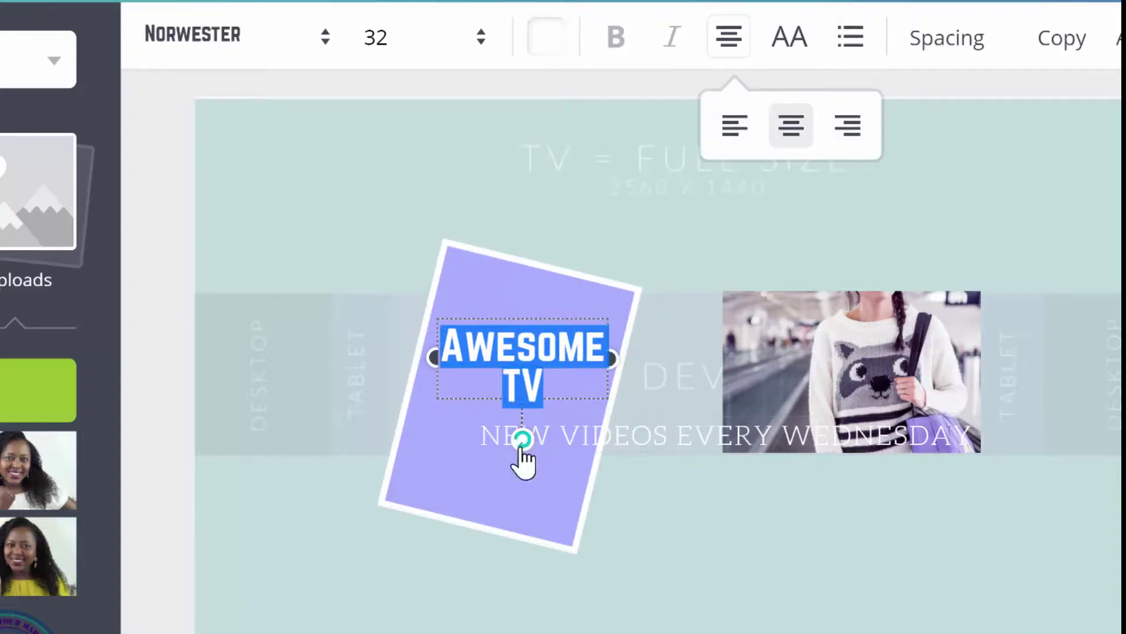
- Rotate the "Awesome TV" text to match the purple card's tilt and nudge it slightly down
left_click_drag(523, 460, 495, 460)
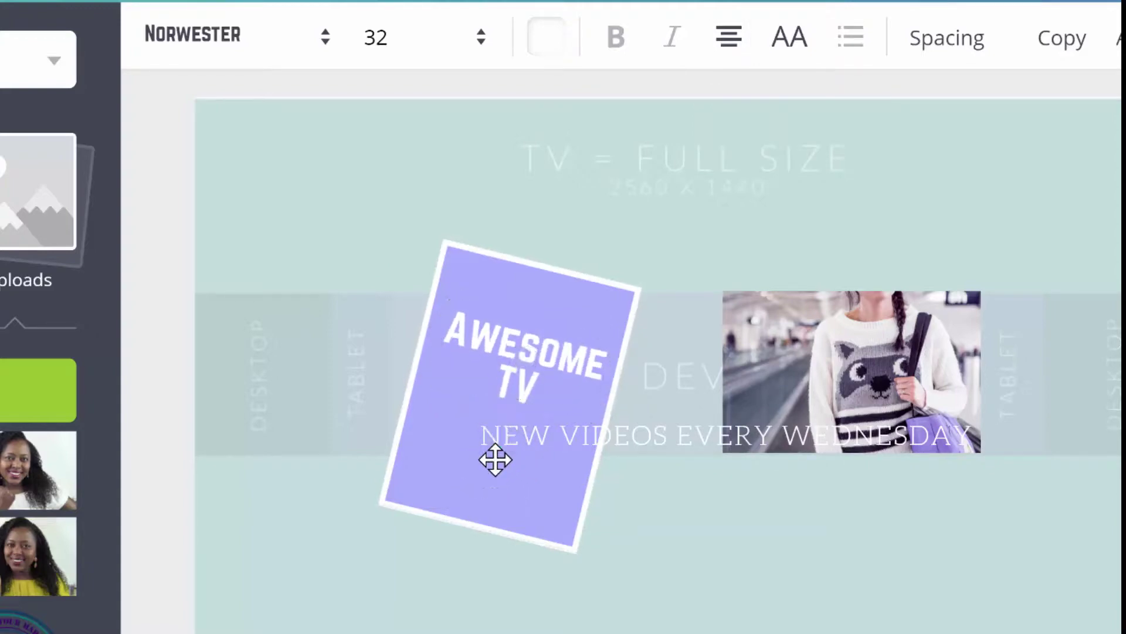
left_click(729, 548)
left_click_drag(503, 334, 504, 354)
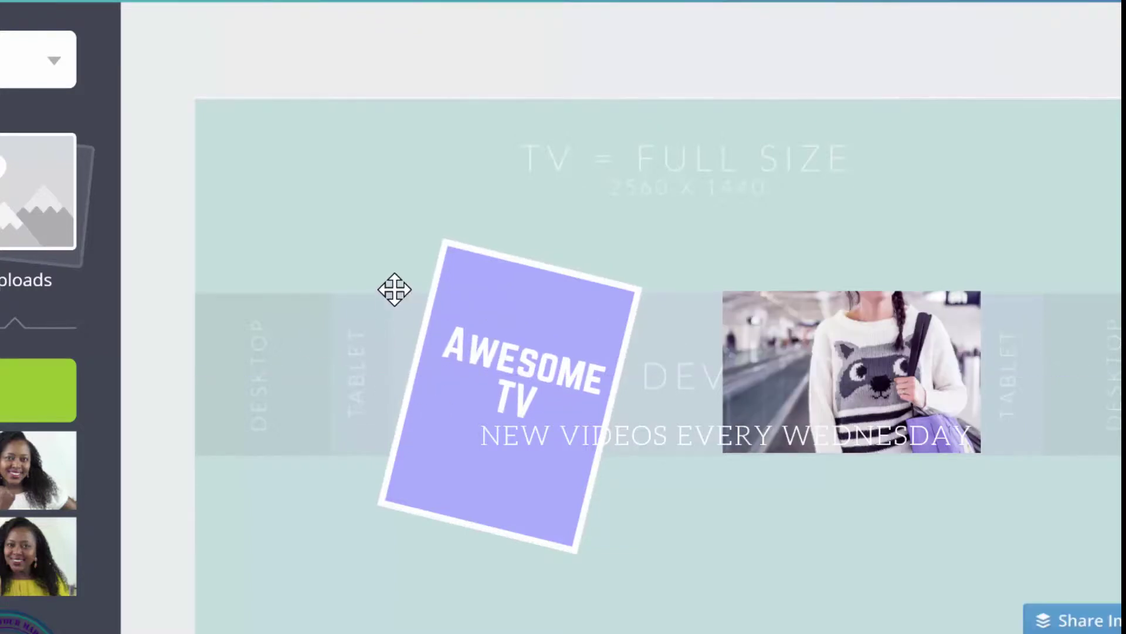
left_click(663, 399)
left_click(658, 435)
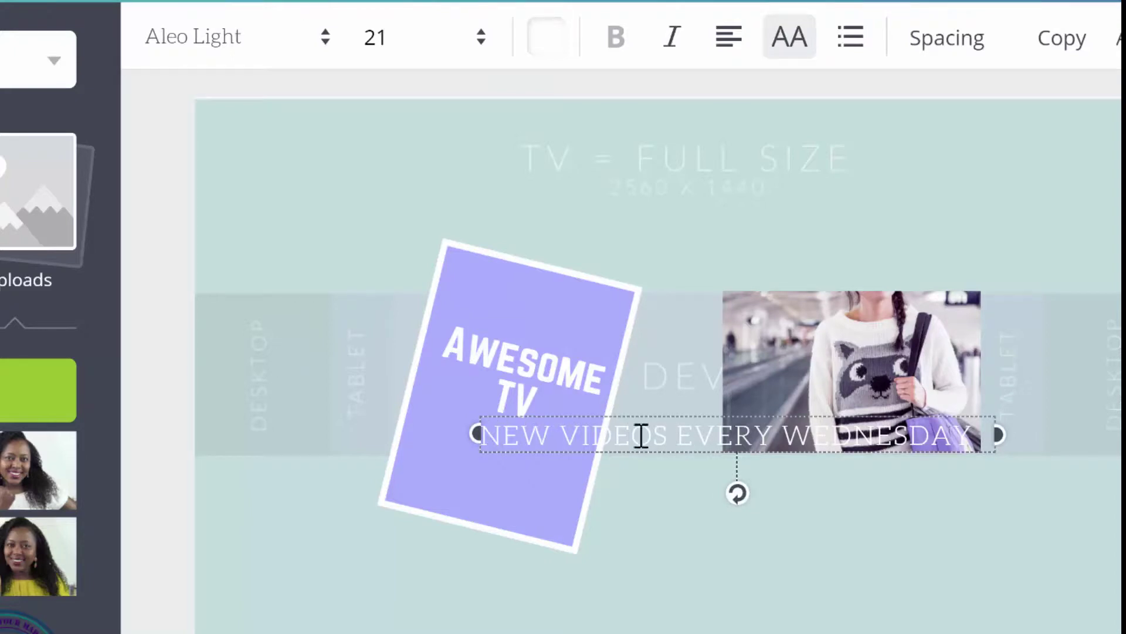
left_click_drag(985, 433, 389, 418)
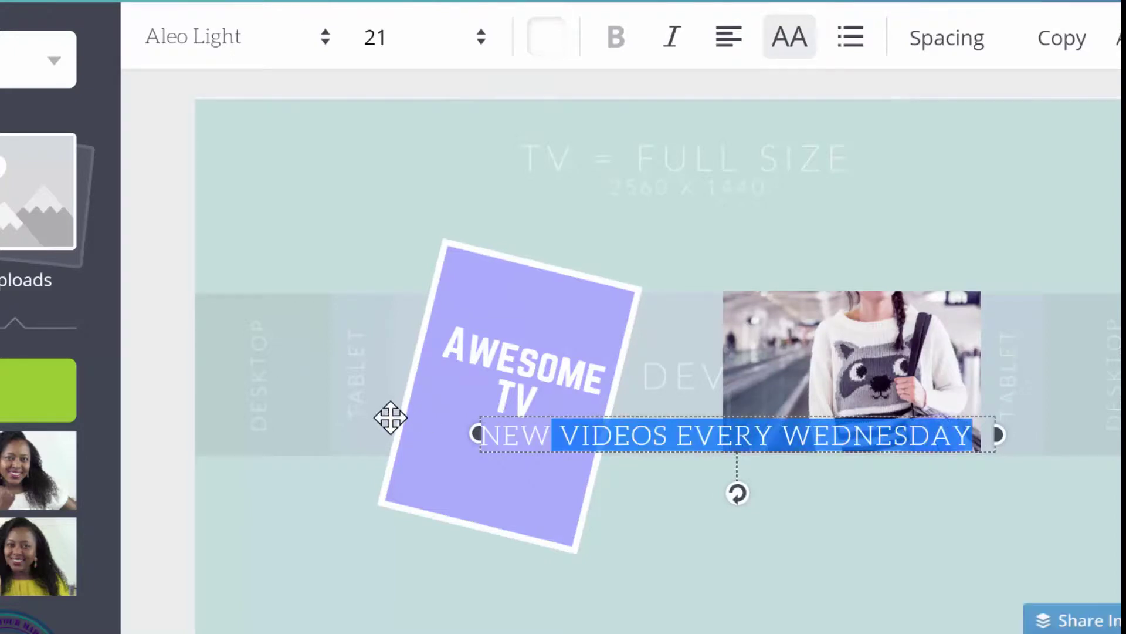
left_click(674, 458)
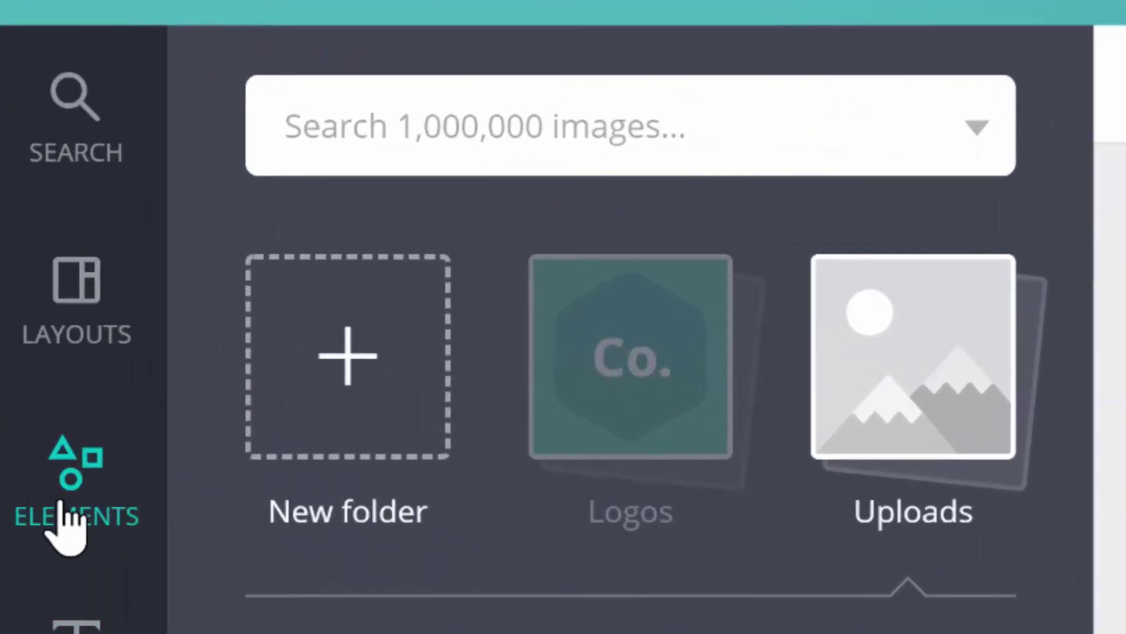
- Add a solid square from the Shapes elements to the design
left_click(63, 505)
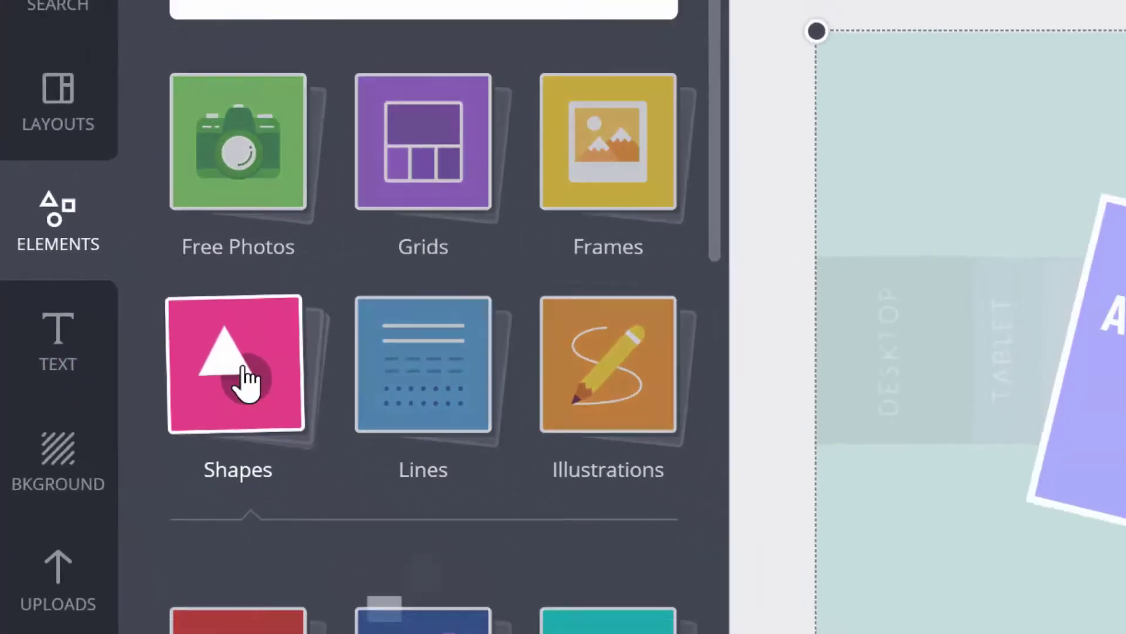
left_click(370, 425)
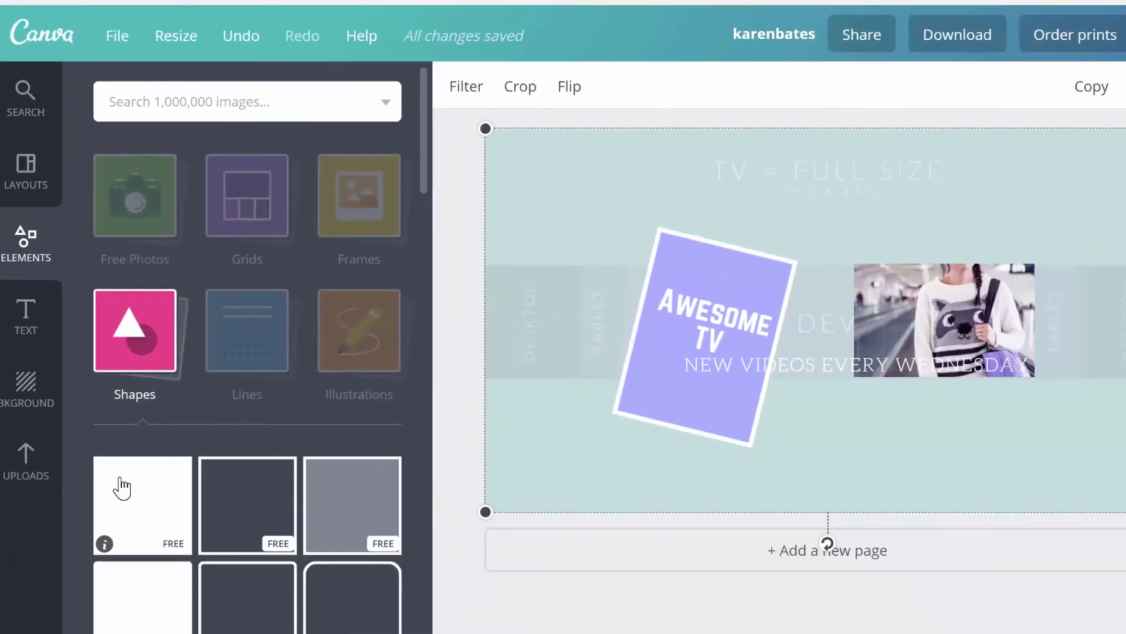
left_click(118, 477)
- Color the square with the muted brand color #5b7d87
left_click(456, 85)
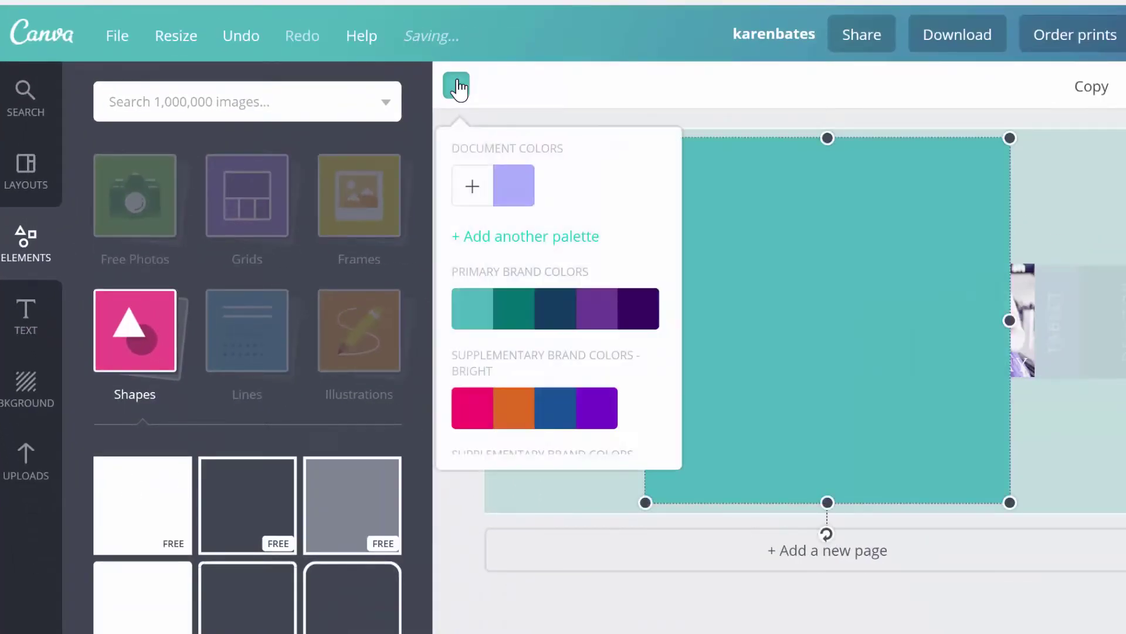
scroll(580, 264, "down", 4)
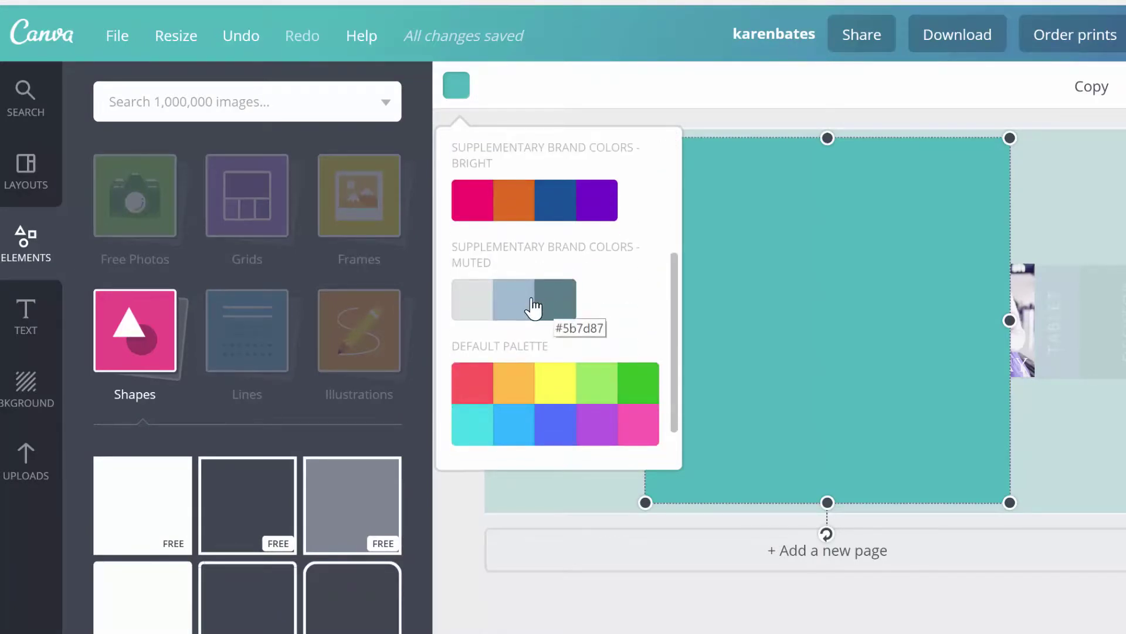
scroll(534, 306, "down", 1)
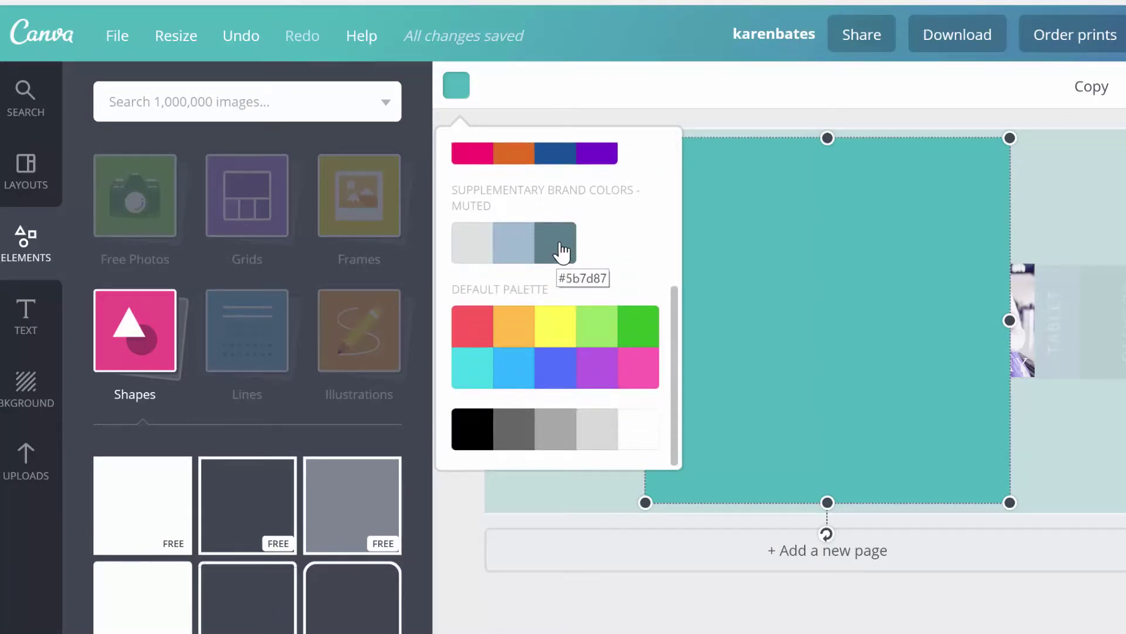
left_click(548, 254)
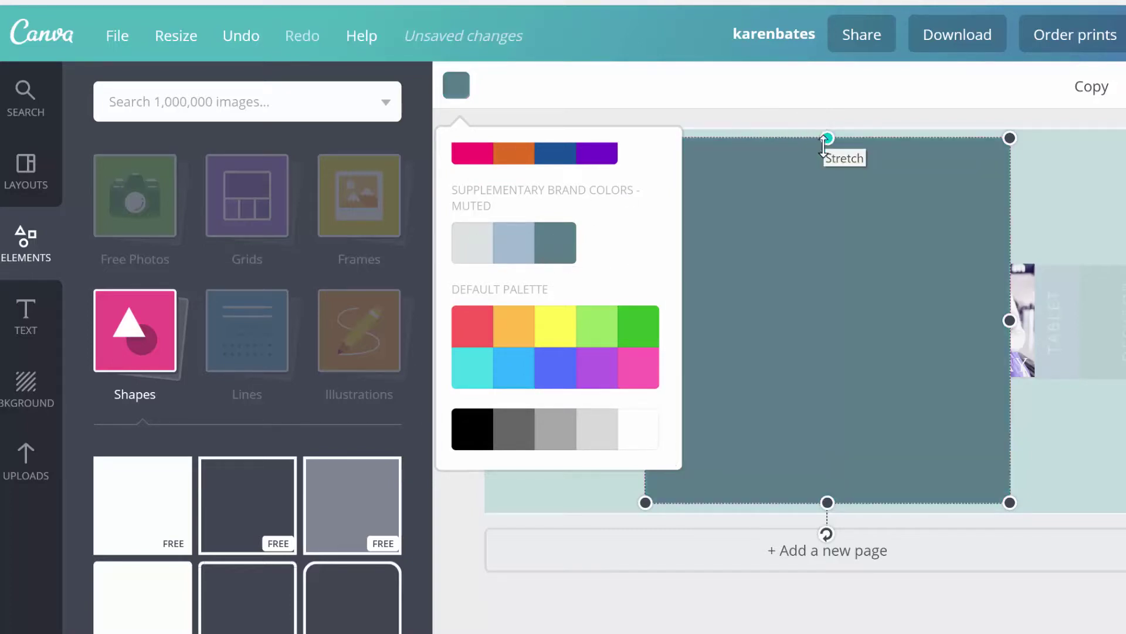
- Flatten the square into a narrow strip along the photo's lower edge and send it back behind the message text
left_click_drag(825, 141, 875, 352)
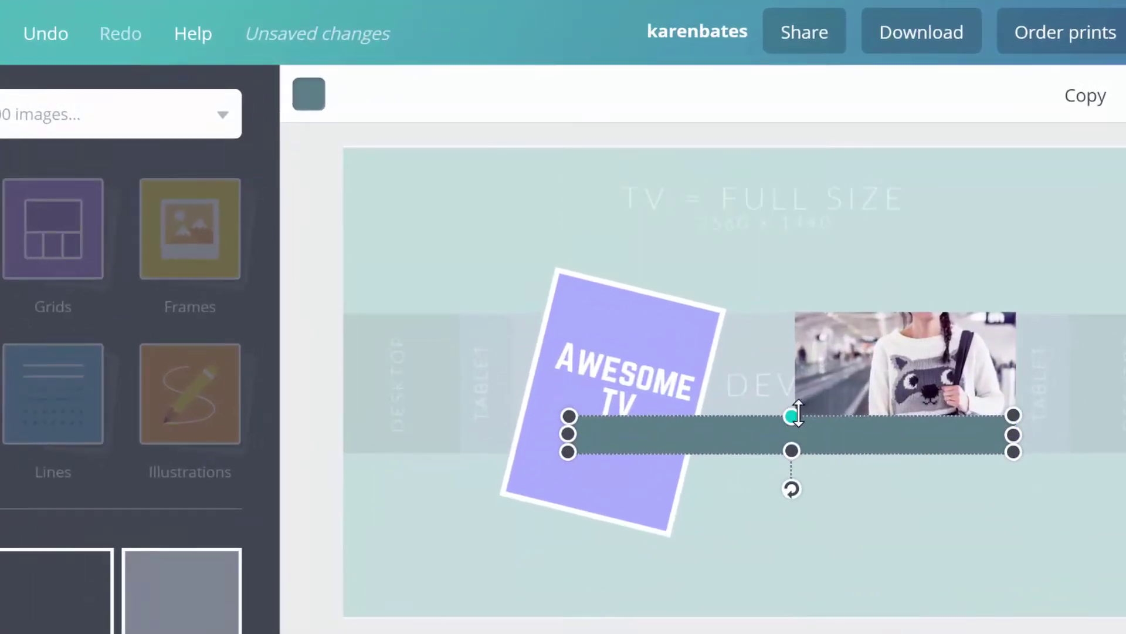
left_click(1125, 96)
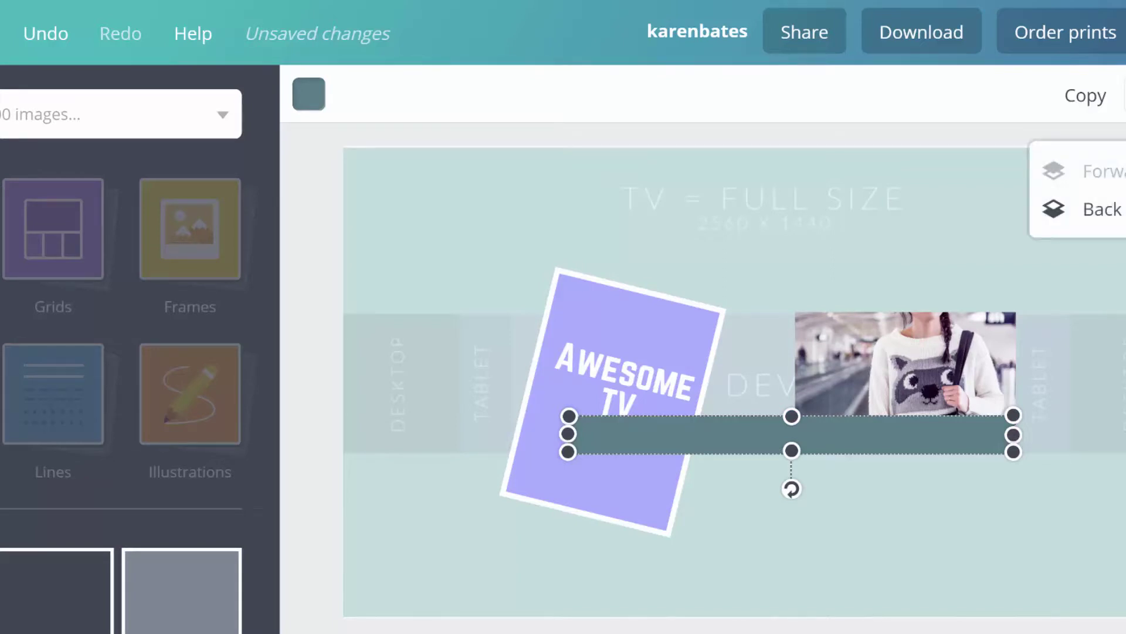
left_click(1100, 212)
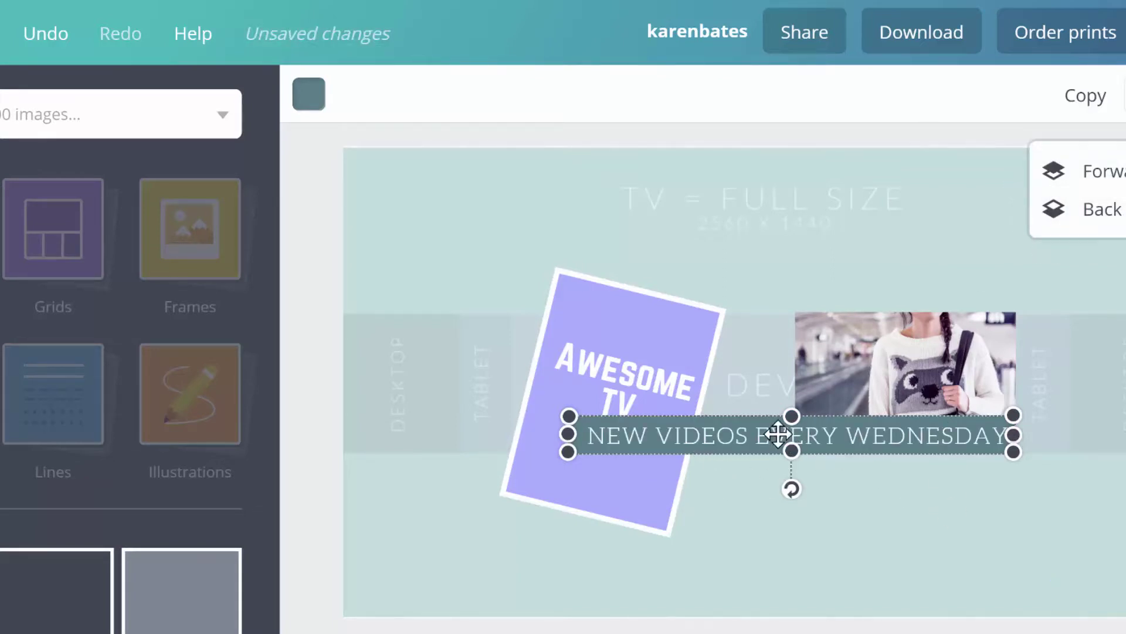
left_click(734, 475)
- Bring the purple card forward in front of the strip and shift it slightly up and left
left_click(628, 294)
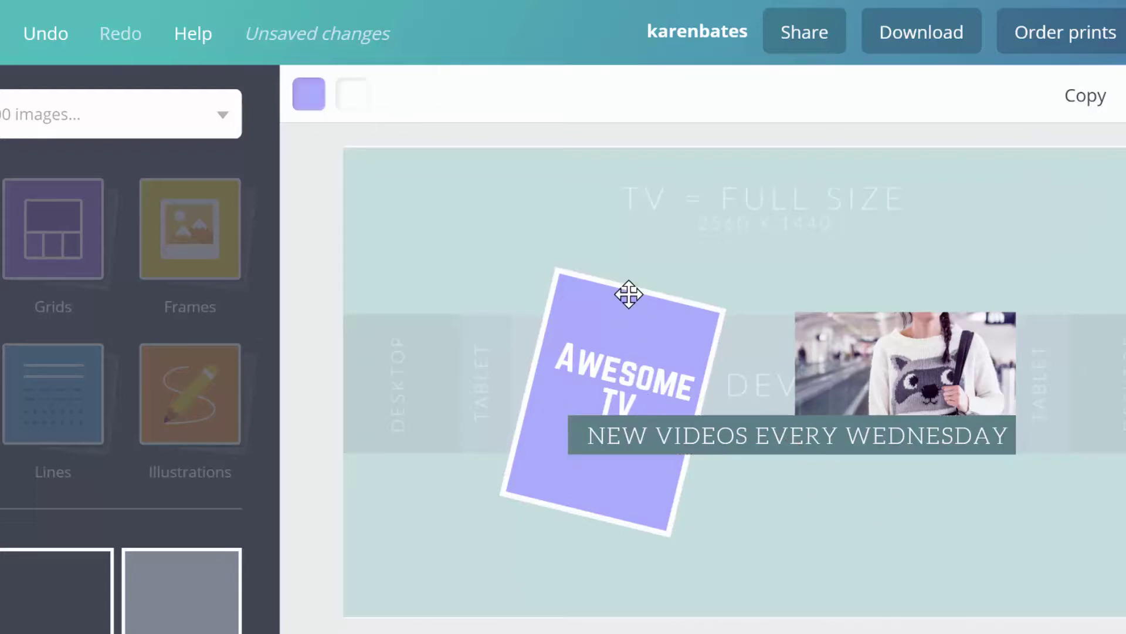
left_click(1123, 96)
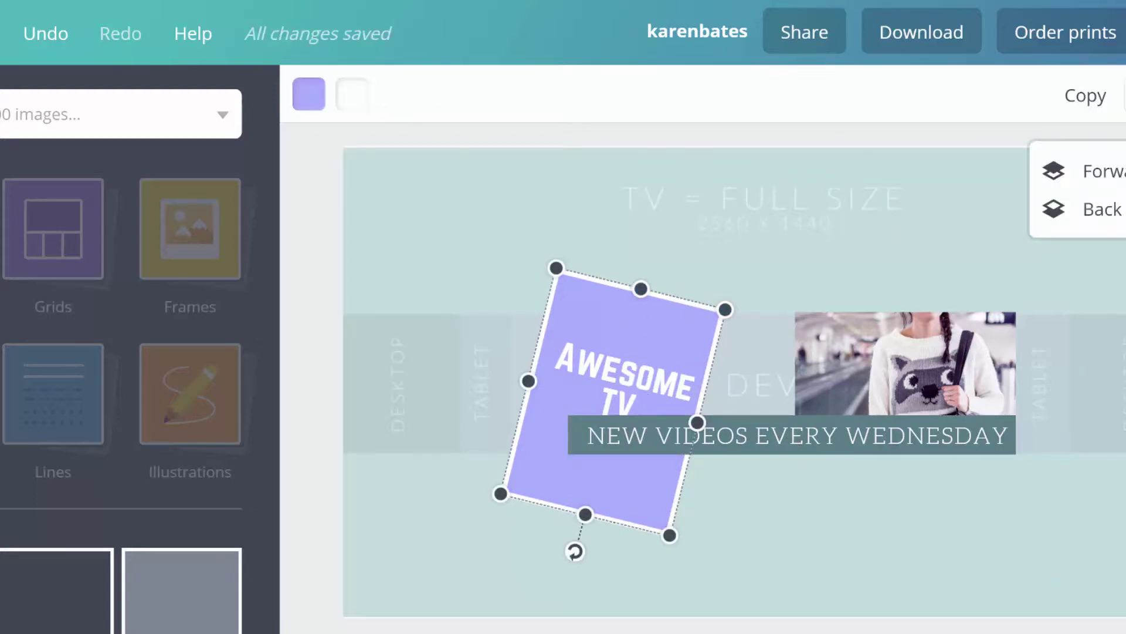
left_click(1123, 179)
mouse_move(642, 337)
left_mouse_down()
mouse_move(704, 319)
mouse_move(626, 328)
left_mouse_up()
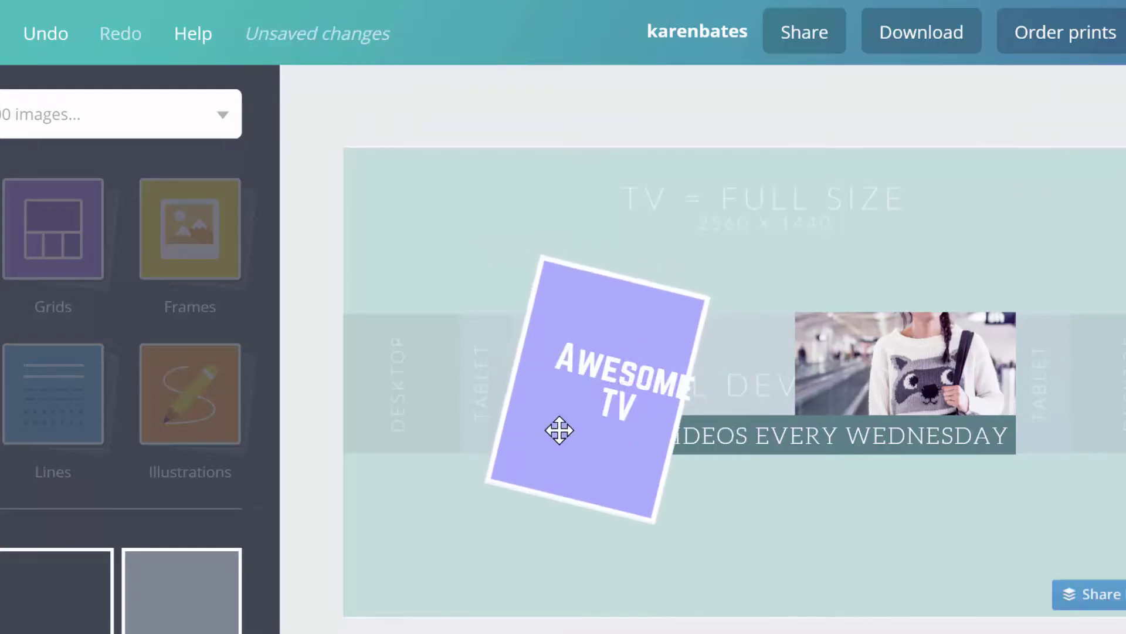
- Move the "Awesome TV" text slightly up and left so it sits centered on the purple card
left_click(610, 371)
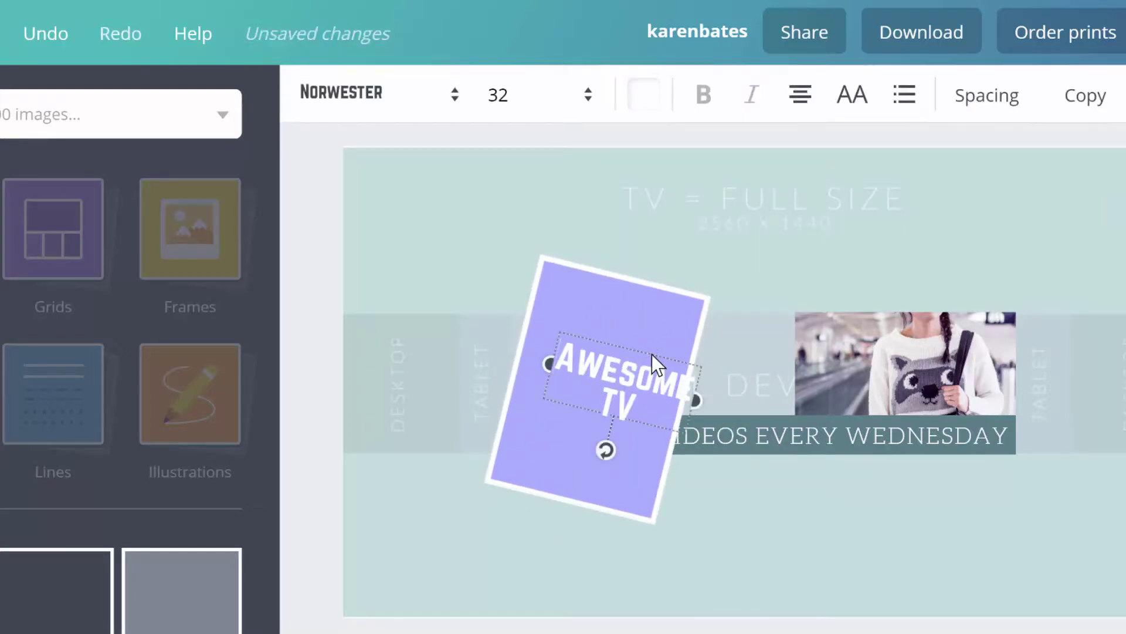
left_click_drag(636, 347, 637, 339)
- Bring the message text and its strip in front of the purple card and nudge the text so it sits centered on the strip
left_click(950, 441)
left_click(1122, 95)
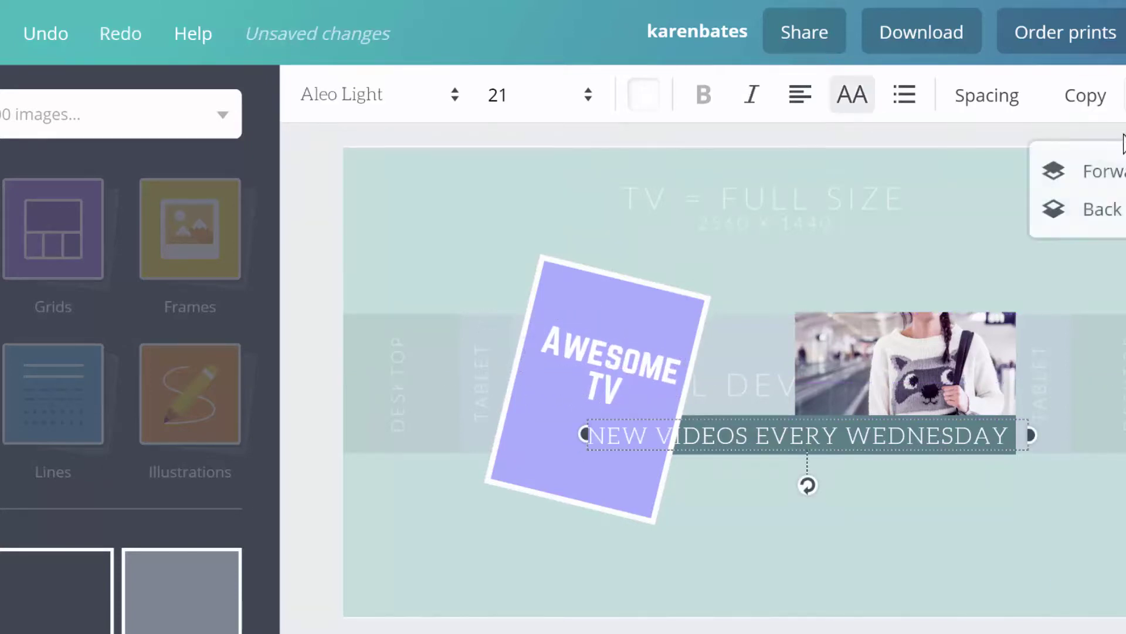
left_click(1101, 179)
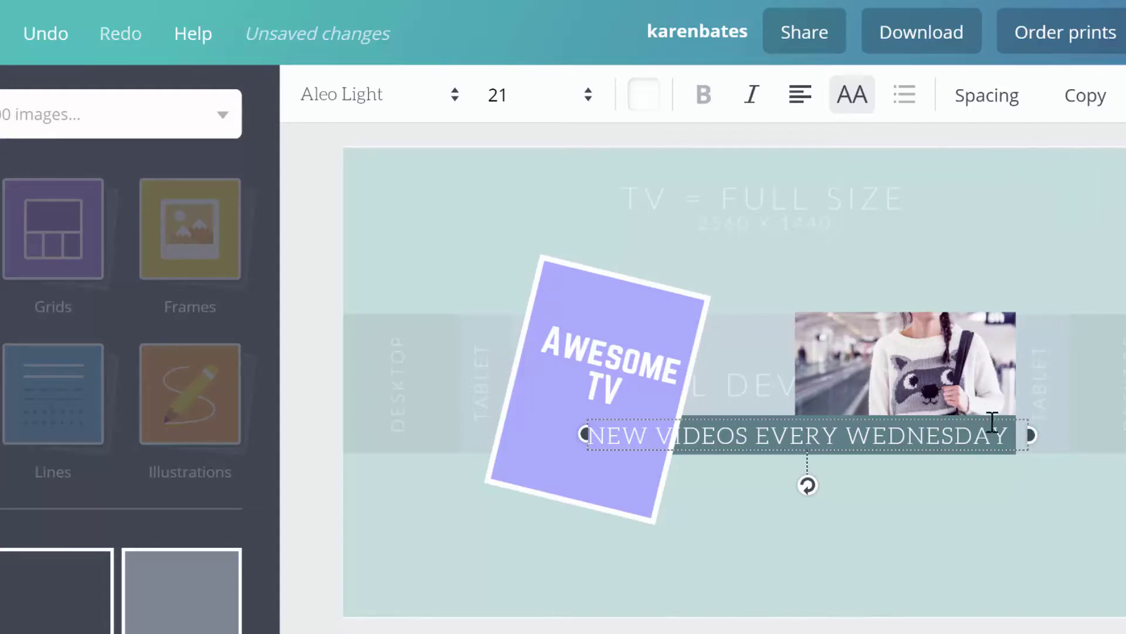
left_click_drag(997, 437, 999, 422)
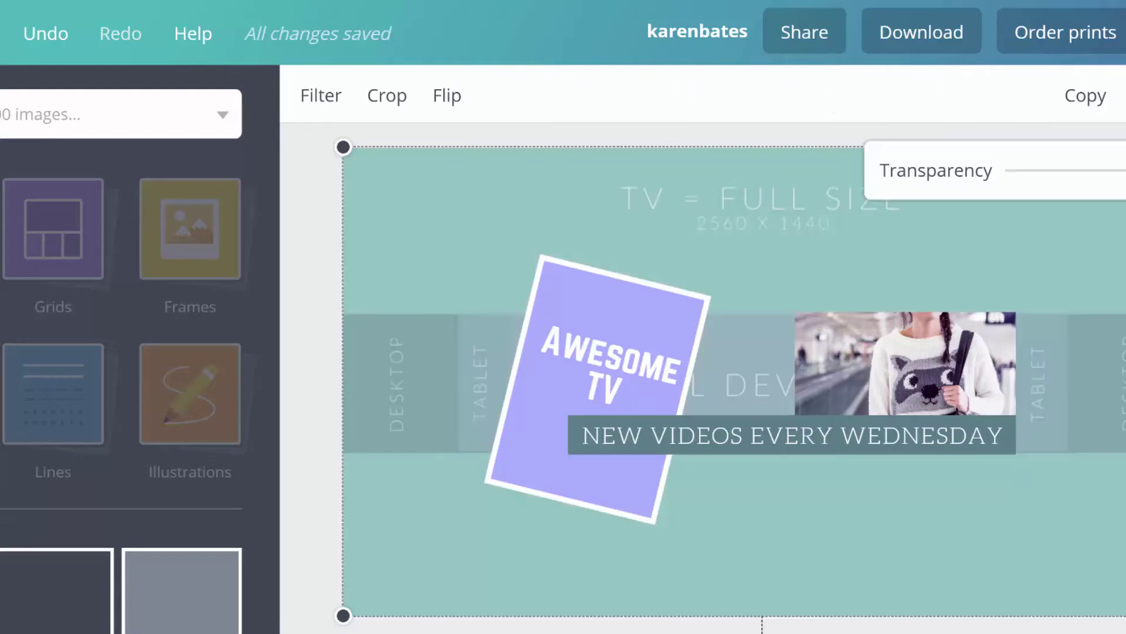
- Adjust the size template's transparency so it shows only faintly behind the design elements
mouse_move(1123, 170)
left_mouse_down()
mouse_move(1090, 171)
mouse_move(1125, 170)
left_mouse_up()
left_click_drag(1123, 171, 1056, 178)
left_click(1018, 319)
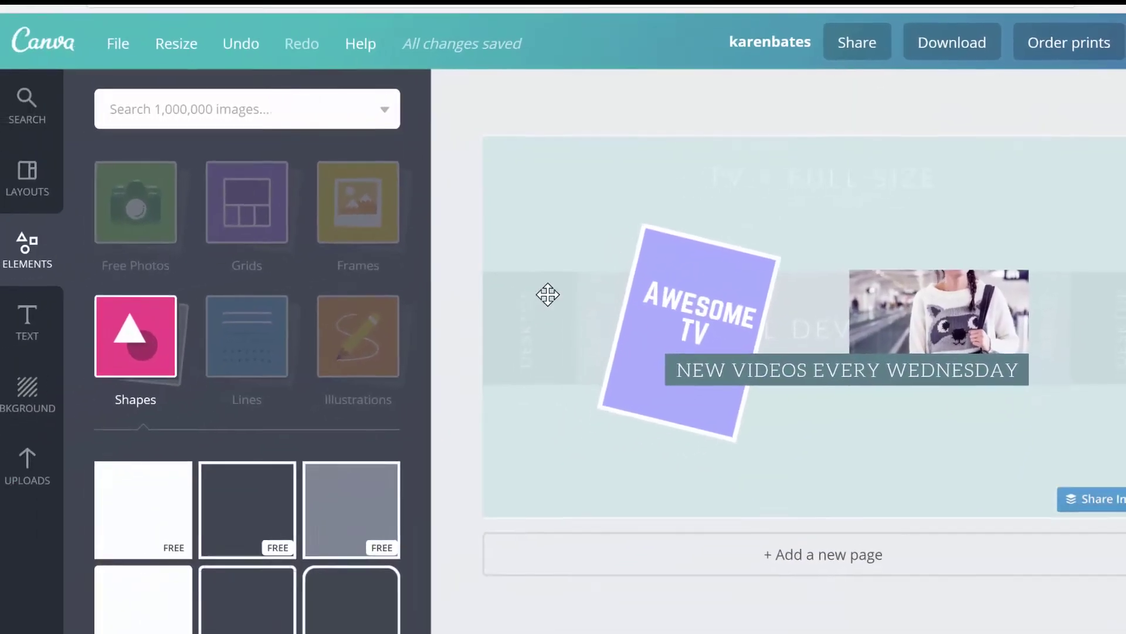
- Search the photo library for "nature" and add the photo of white flowers in grass at sunset to the design
left_click(186, 108)
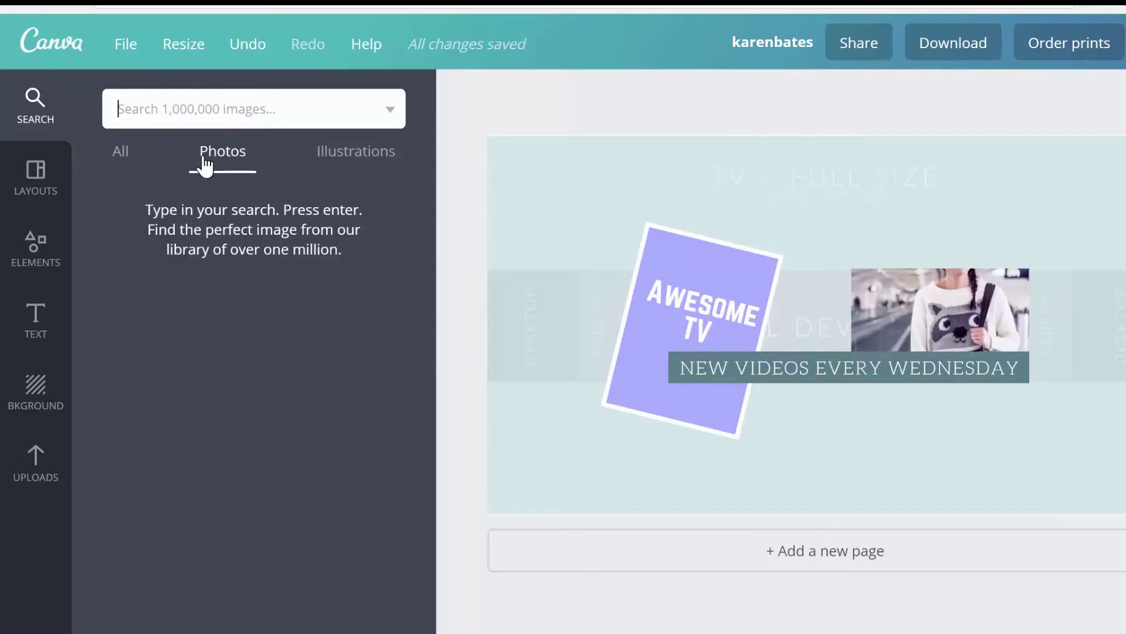
type("natur")
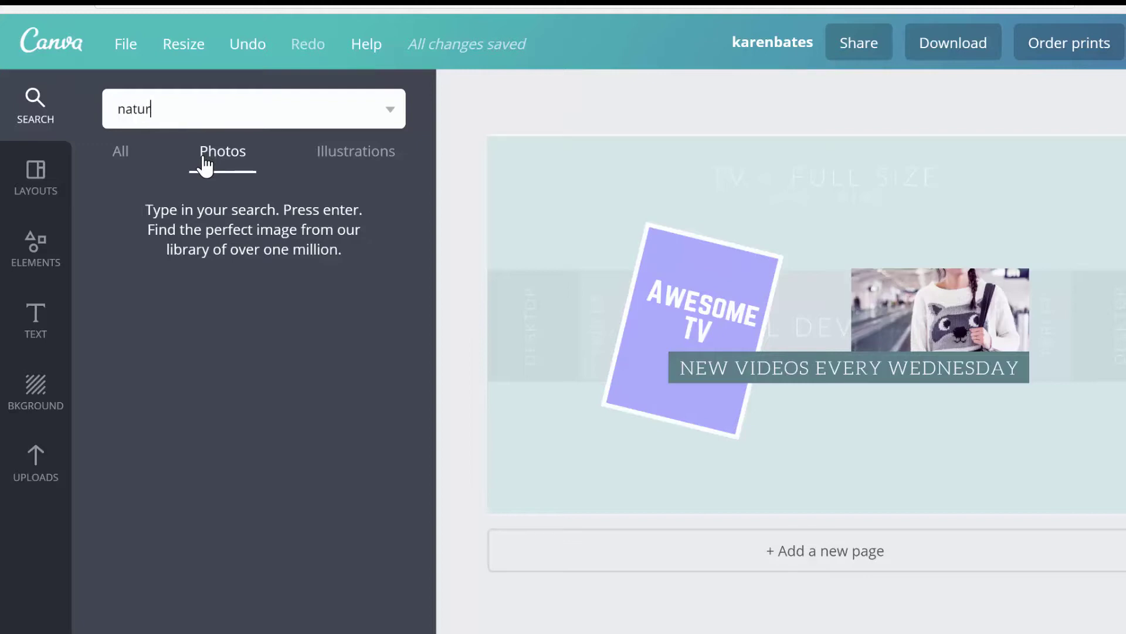
type("e")
key("Return")
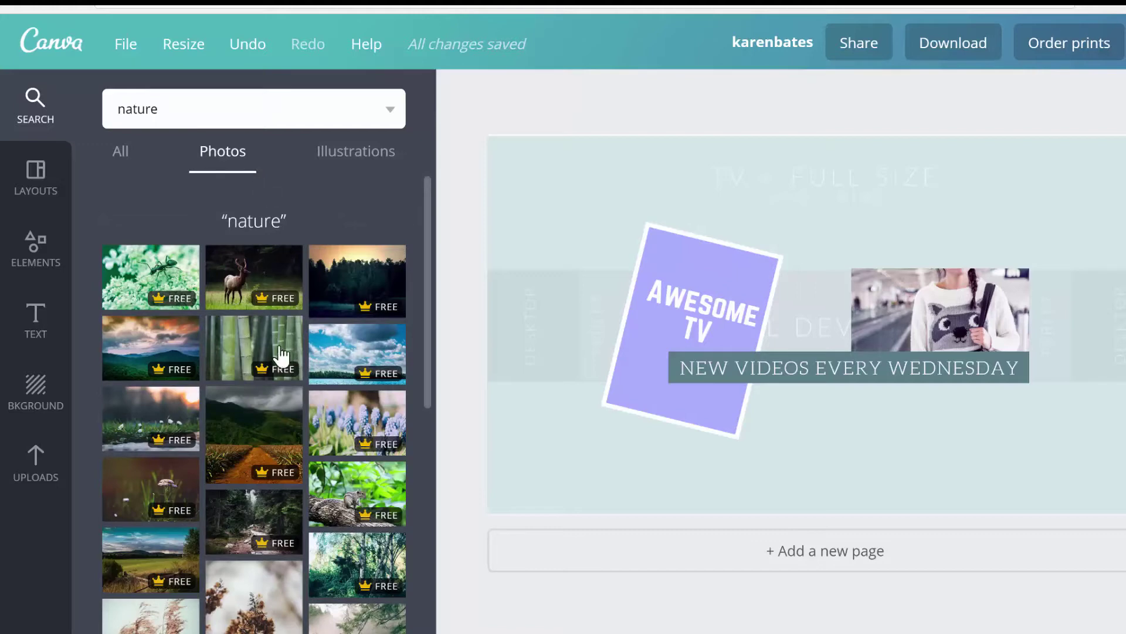
left_click(167, 427)
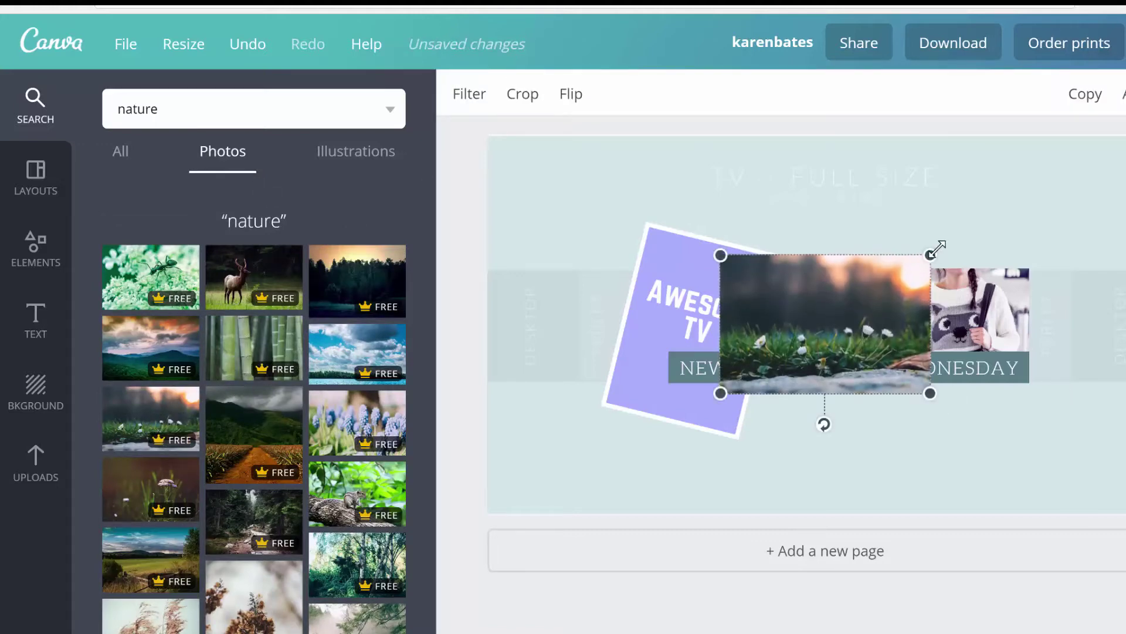
- Enlarge the nature photo and position it so it spans the full width of the canvas
left_click_drag(930, 254, 1123, 127)
left_click_drag(839, 214, 878, 221)
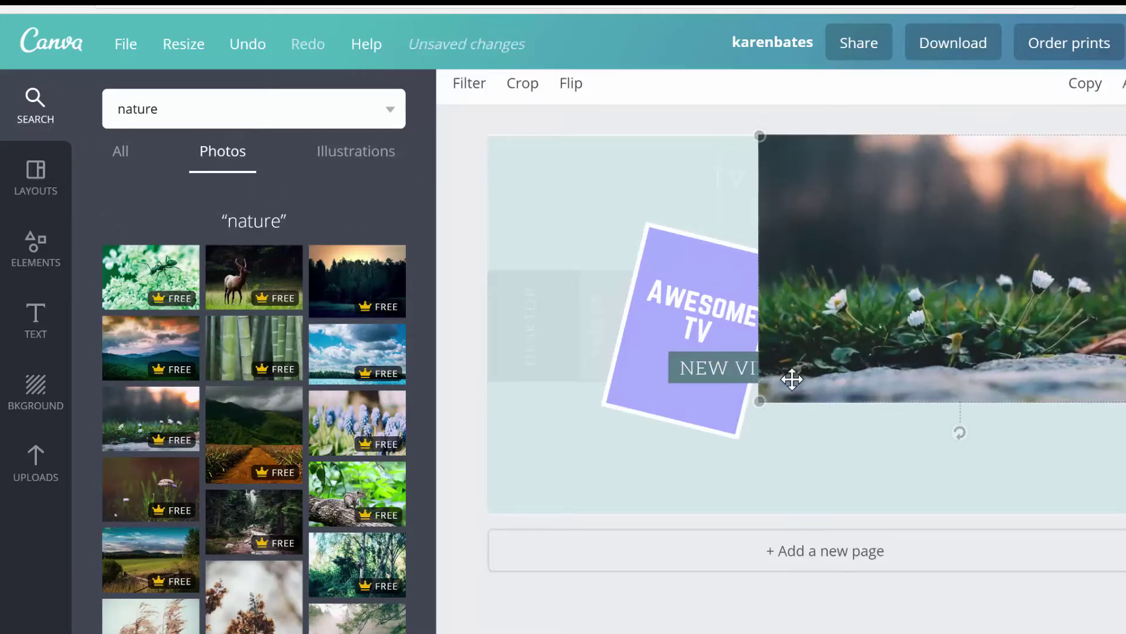
left_click_drag(762, 401, 548, 541)
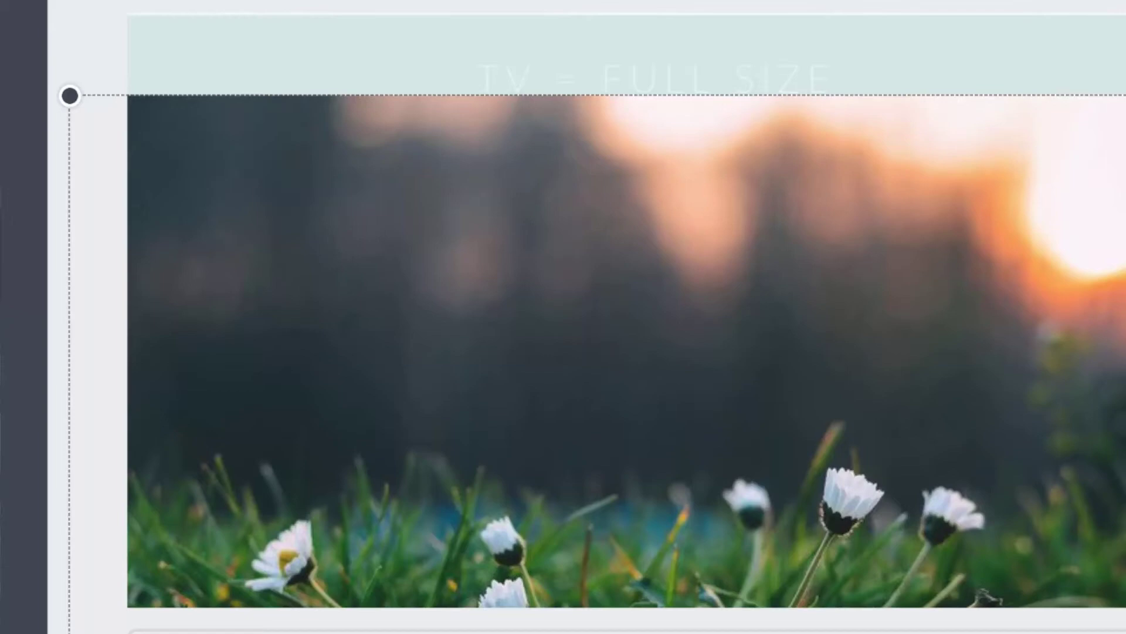
- Send the nature photo to the very back, behind the text, strip, card, small photo and size template
left_click(1120, 2)
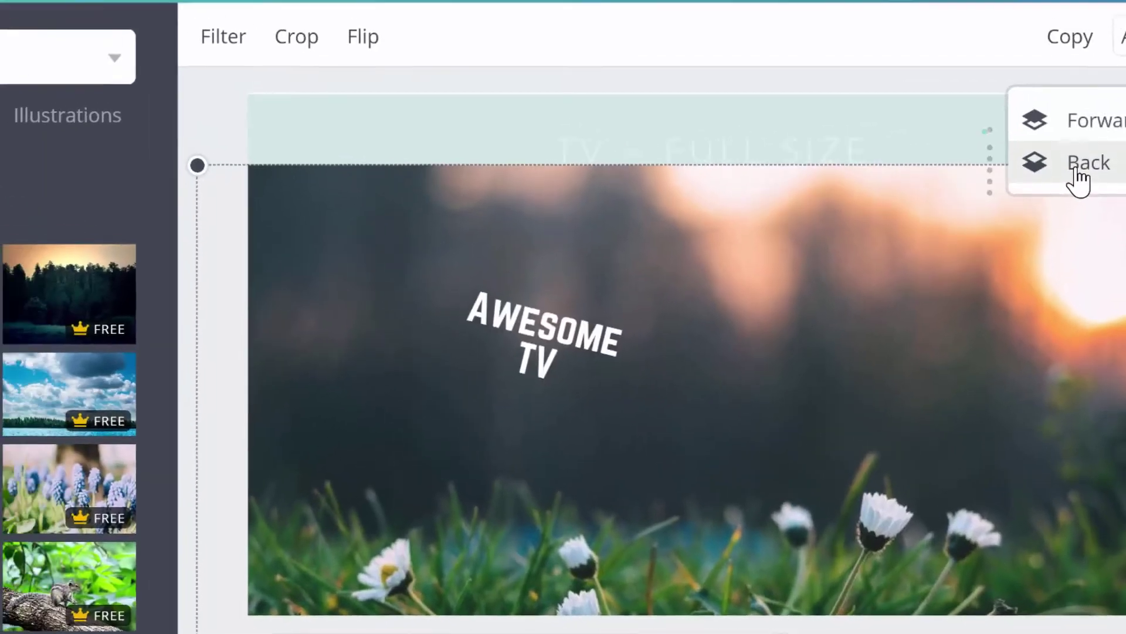
left_click(1085, 163)
left_click(1085, 163)
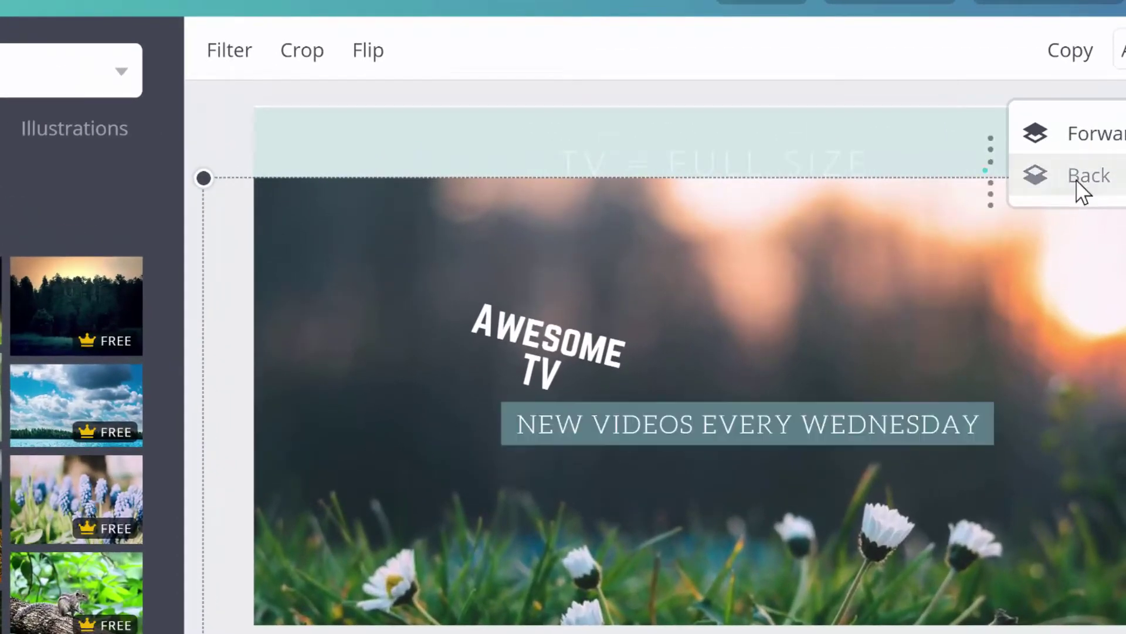
left_click(1085, 164)
left_click(1086, 163)
- Slide the size template aside to the right and move the nature photo up to fill the canvas to its top edge
left_click(883, 149)
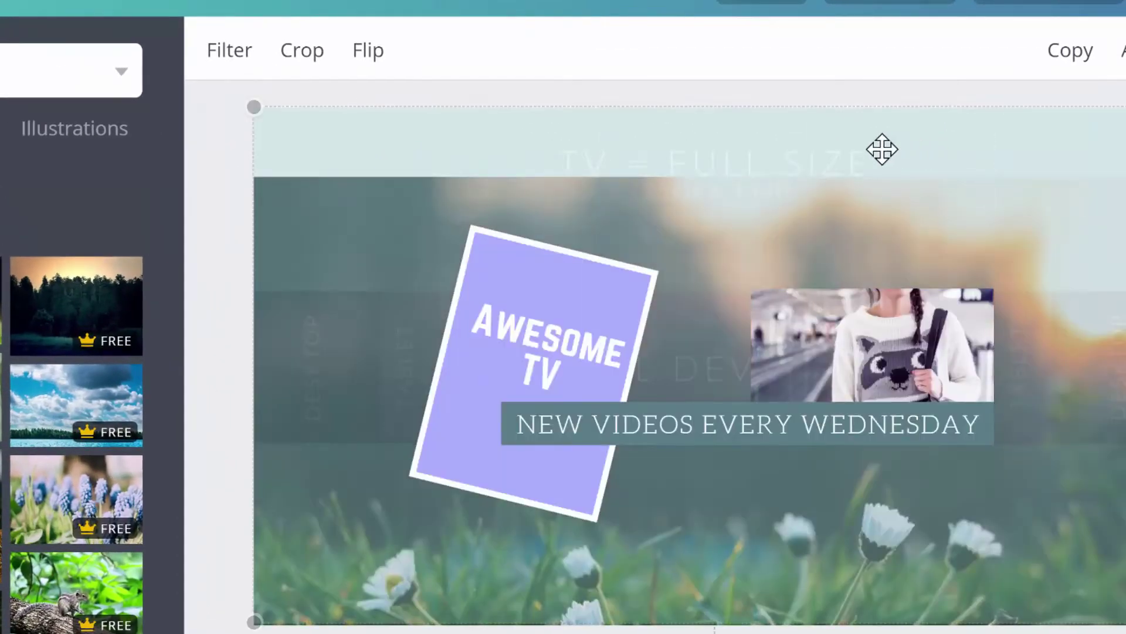
left_click_drag(852, 140, 1115, 142)
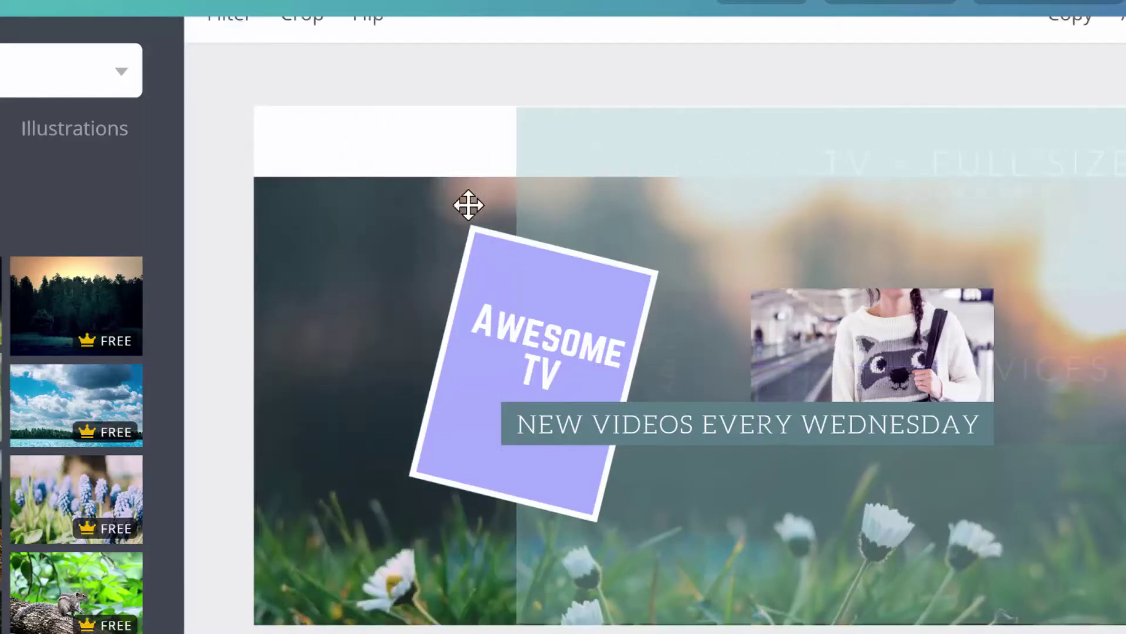
left_click_drag(415, 196, 415, 128)
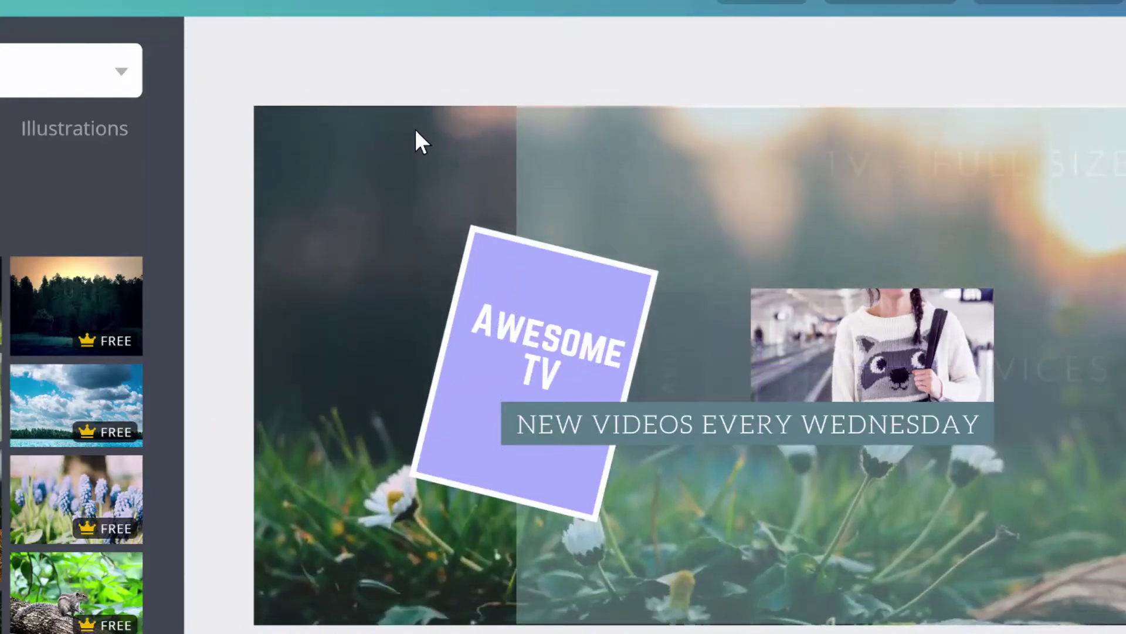
- Shift the size template further right and make it fully transparent to preview the design without it
left_click_drag(940, 151, 1043, 153)
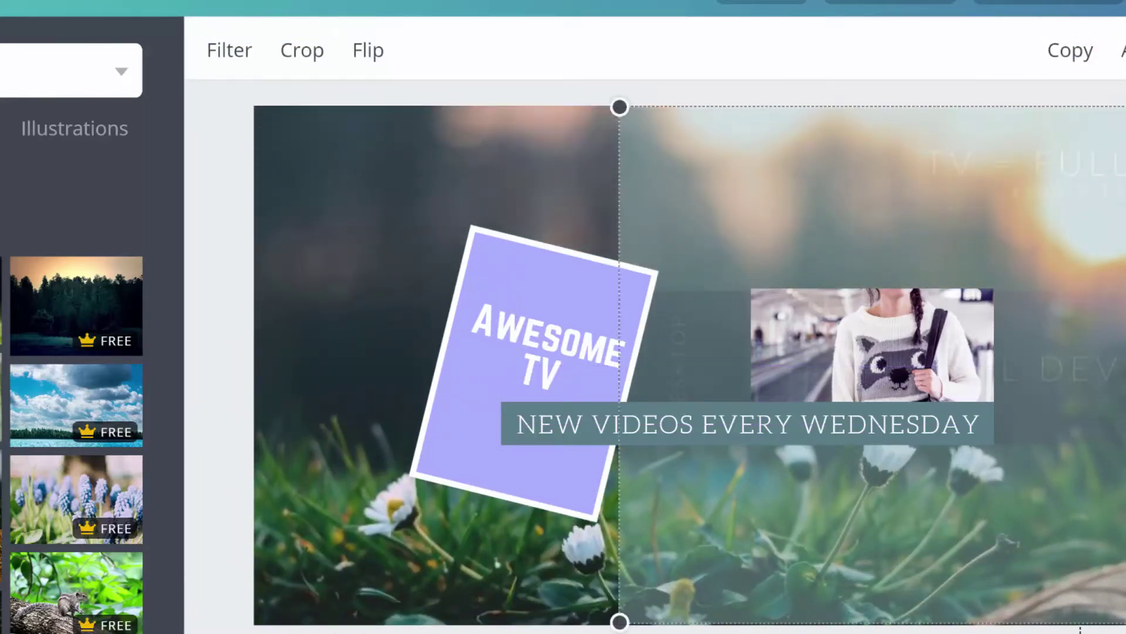
left_click(1125, 51)
left_click_drag(1060, 134, 983, 130)
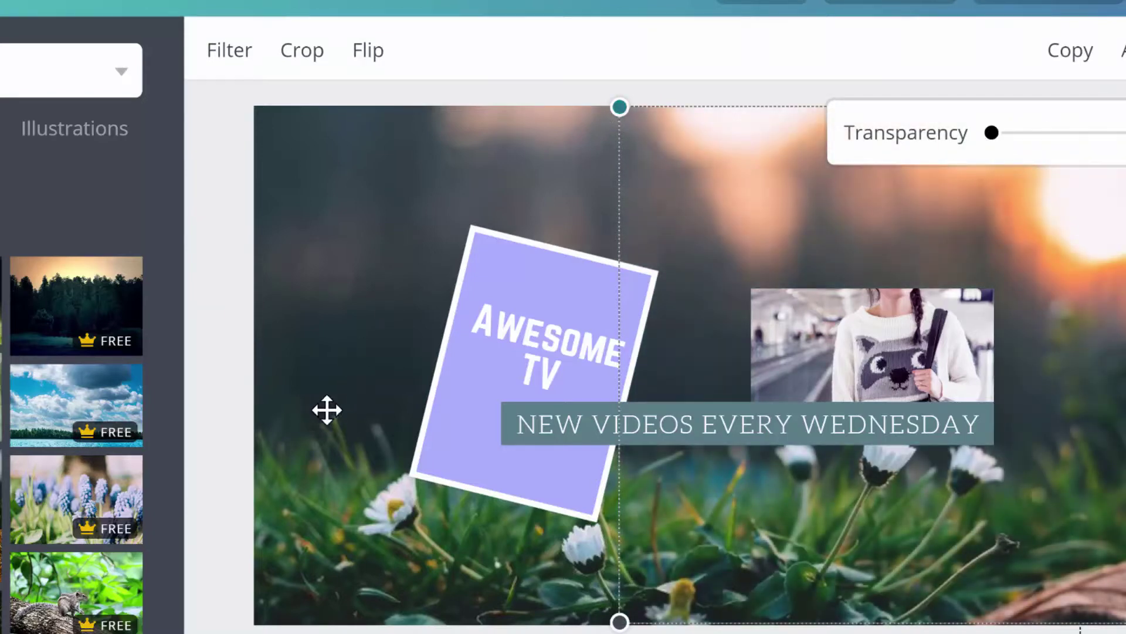
left_click(221, 429)
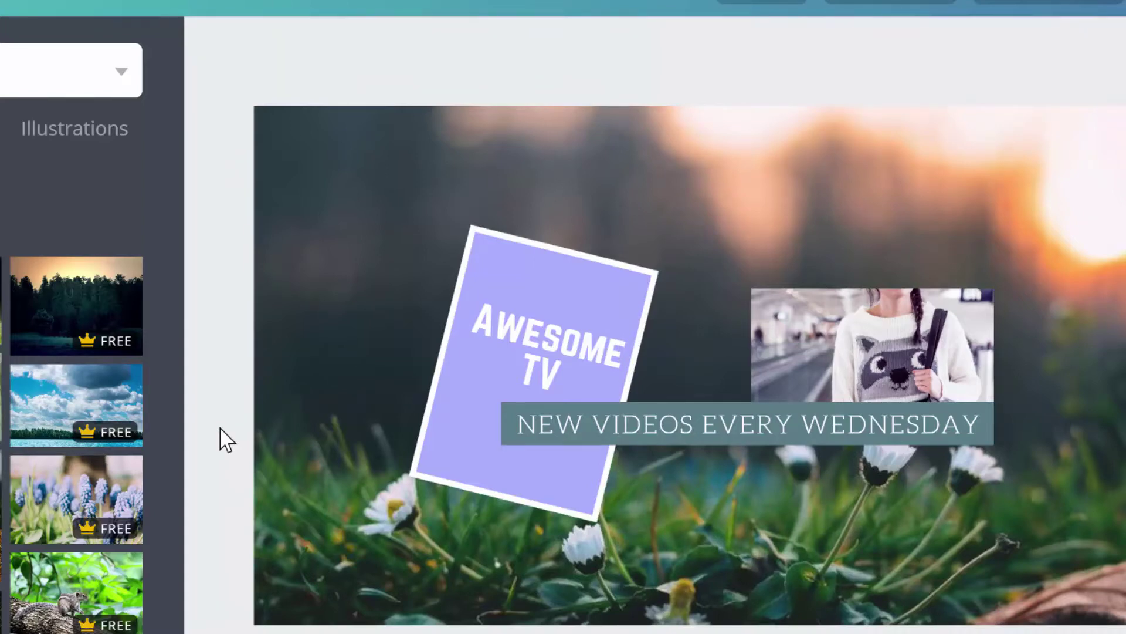
- Make the size template partly visible again and realign it with the canvas edges
left_click(987, 144)
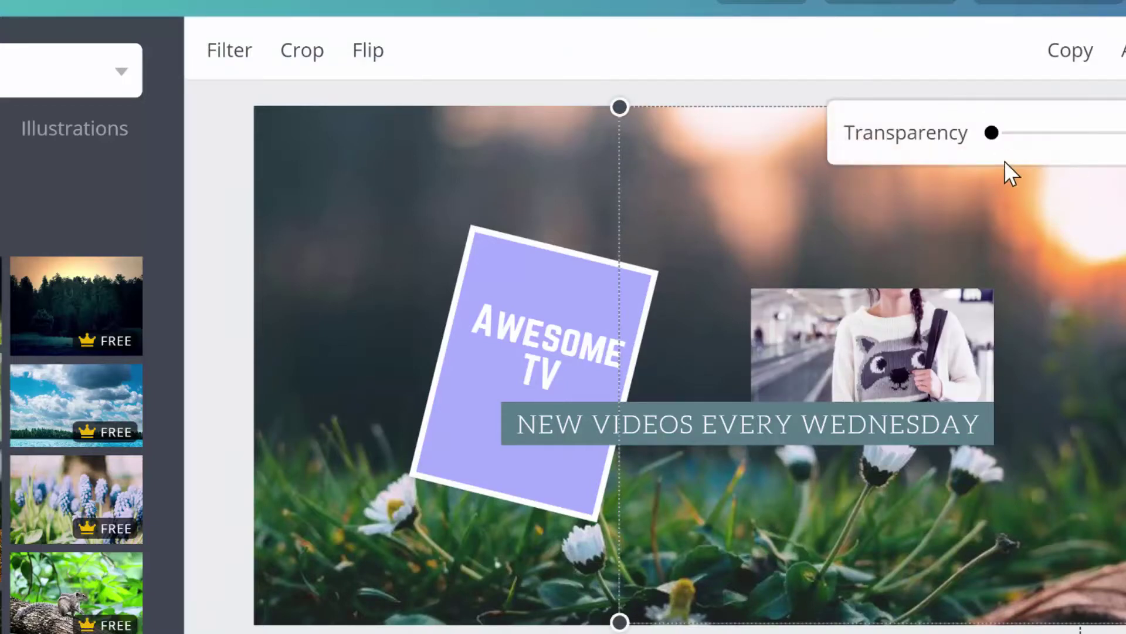
left_click_drag(997, 144, 1124, 136)
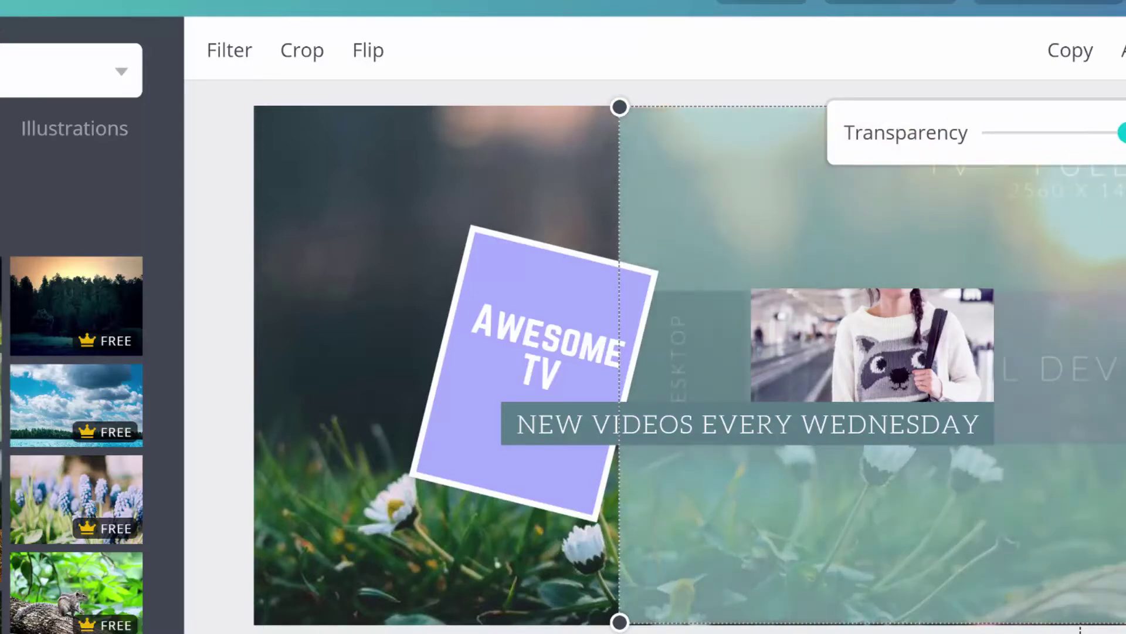
left_click_drag(997, 214, 926, 232)
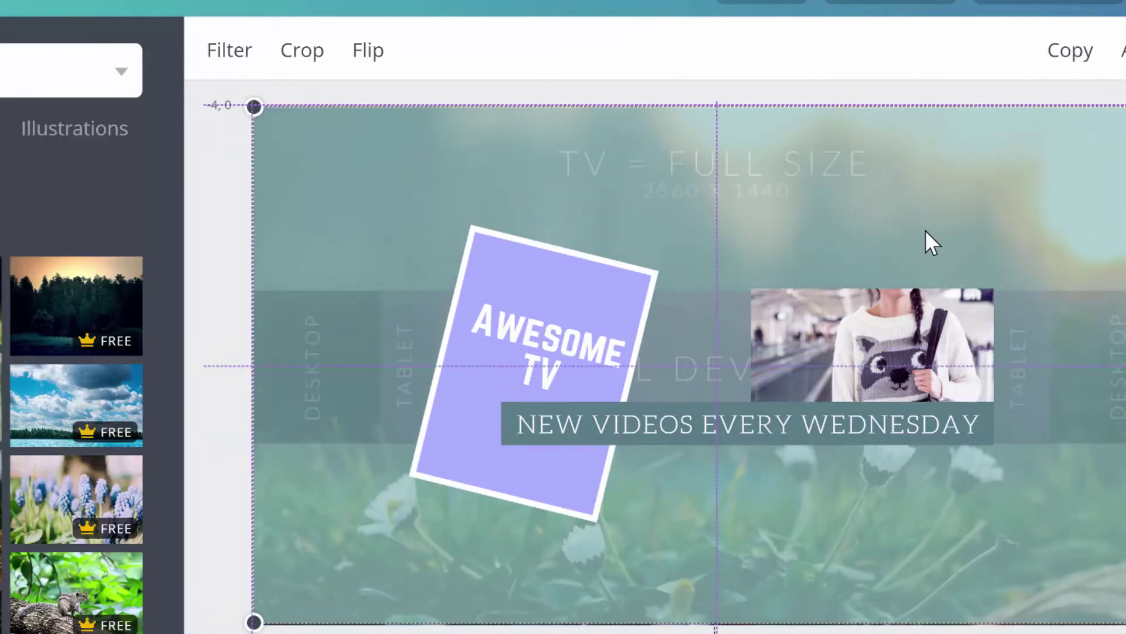
key("Escape")
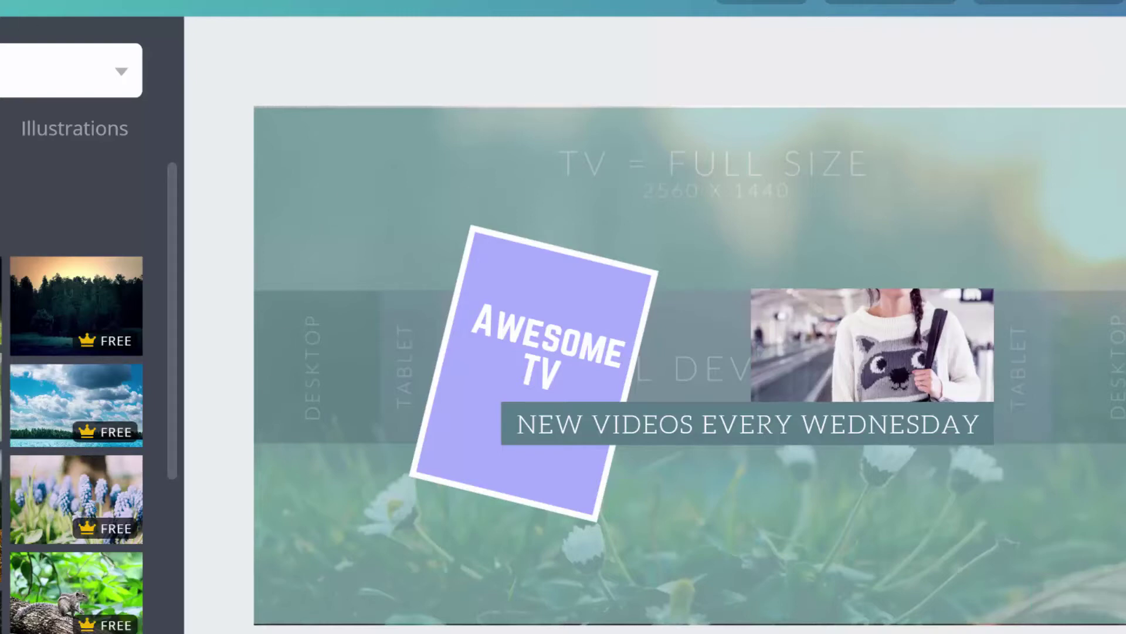
- Delete the size template from the design
left_click(1061, 161)
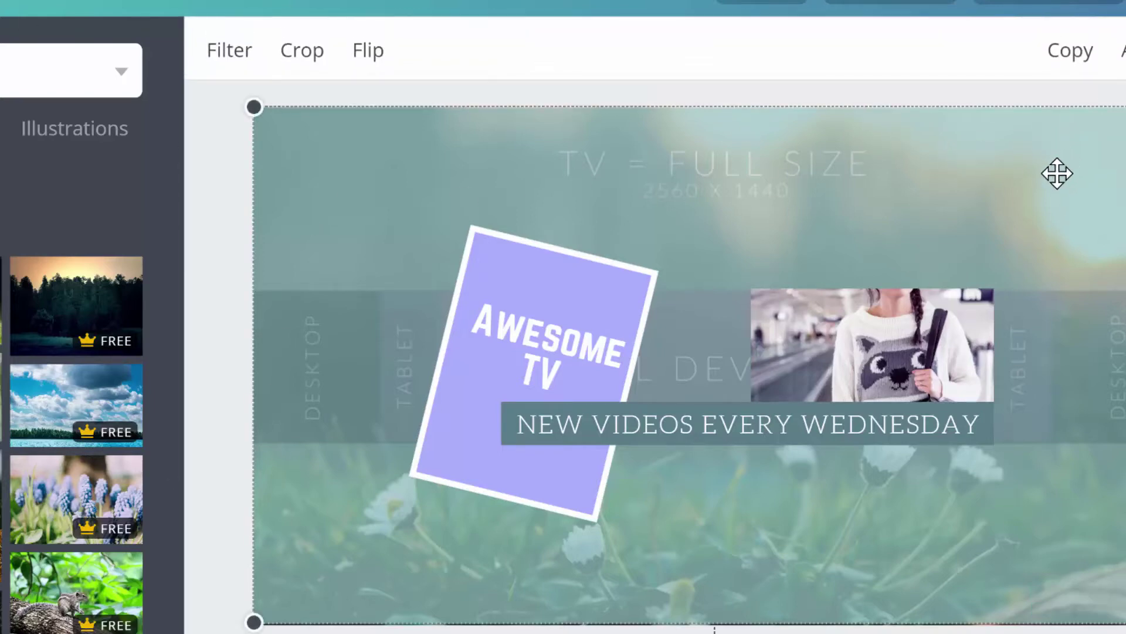
key("Delete")
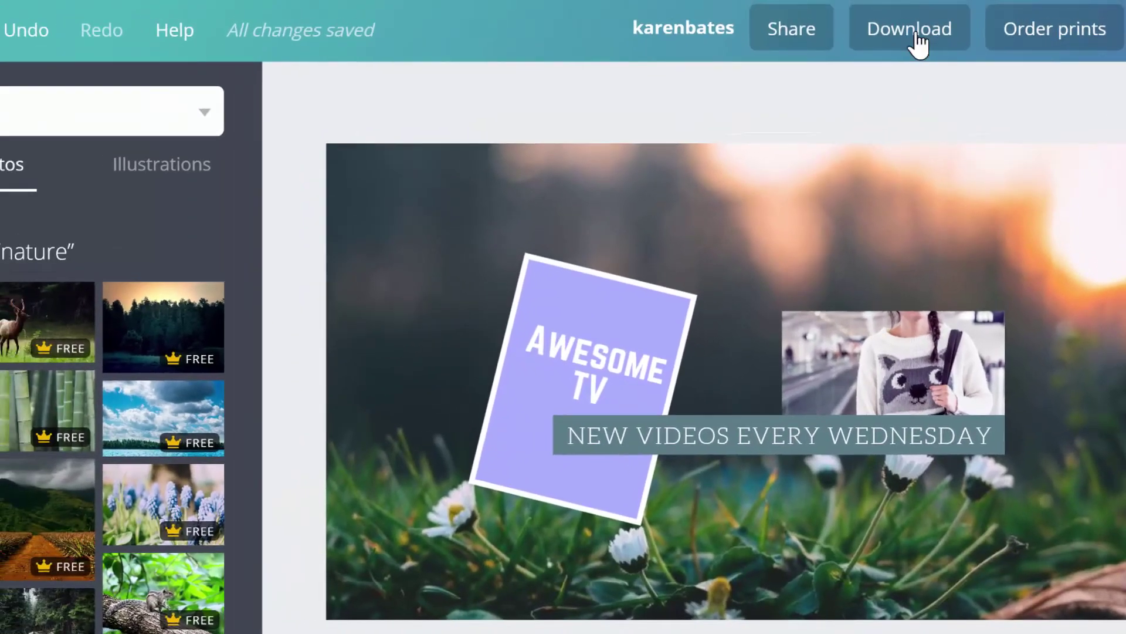
- Open the download options and use PNG (Recommended) as the file type, leaving the background non-transparent
left_click(916, 34)
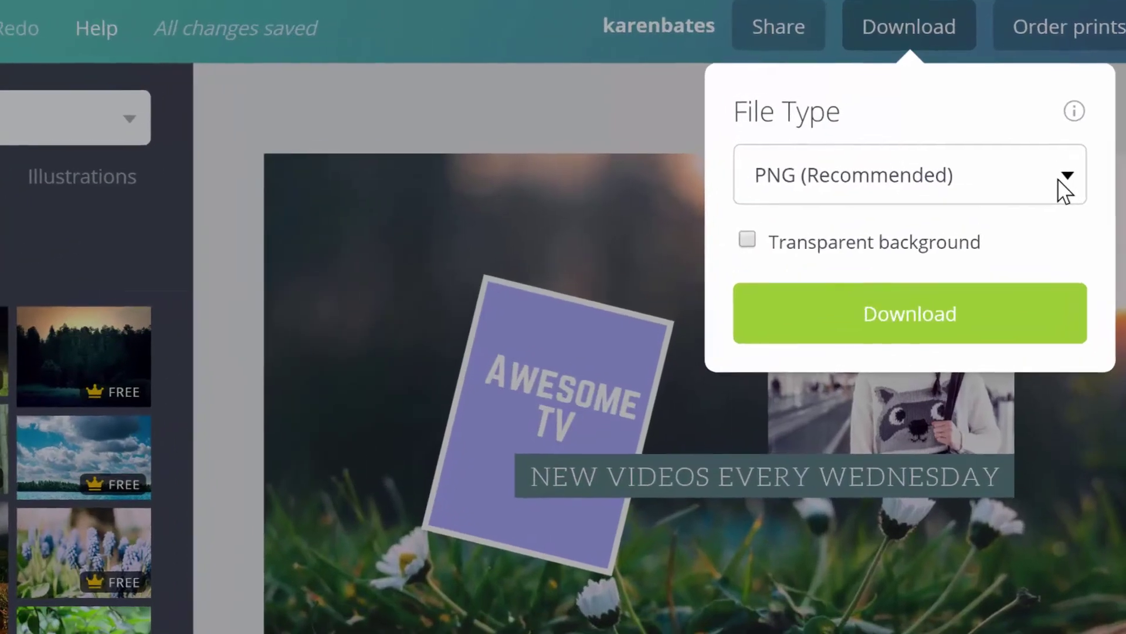
left_click(1045, 169)
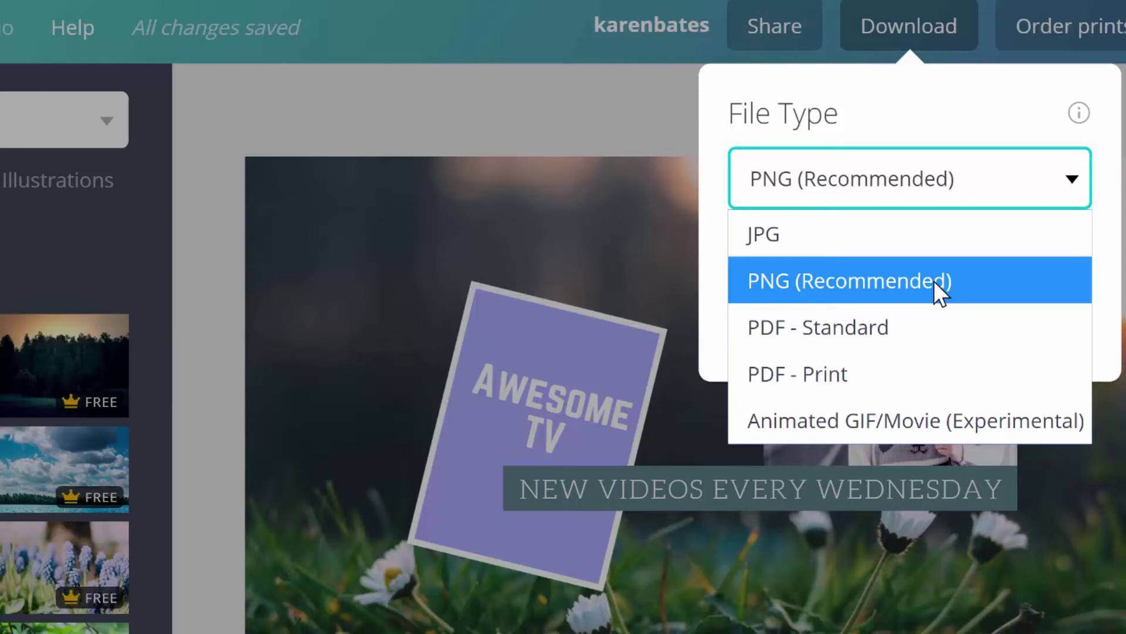
key("Up")
left_click(830, 273)
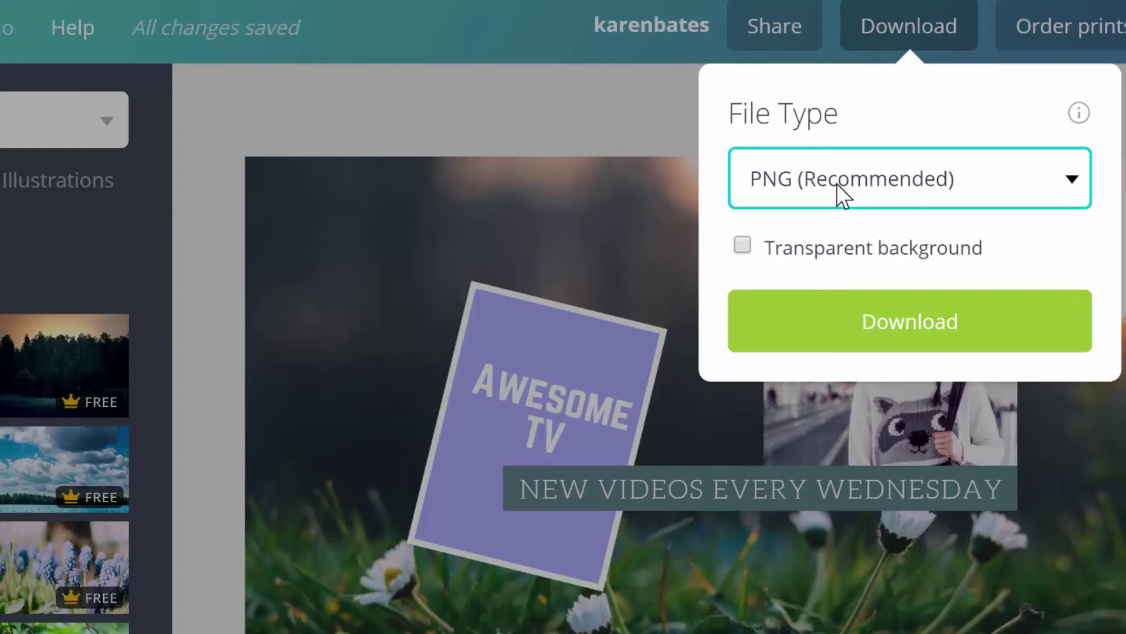
left_click(840, 178)
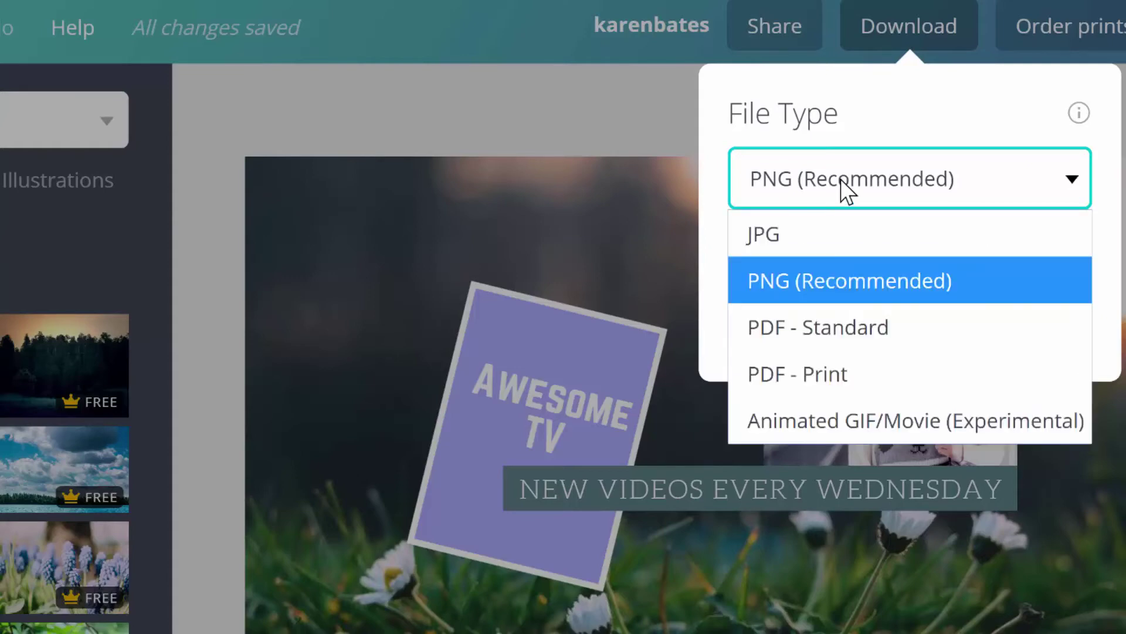
left_click(840, 178)
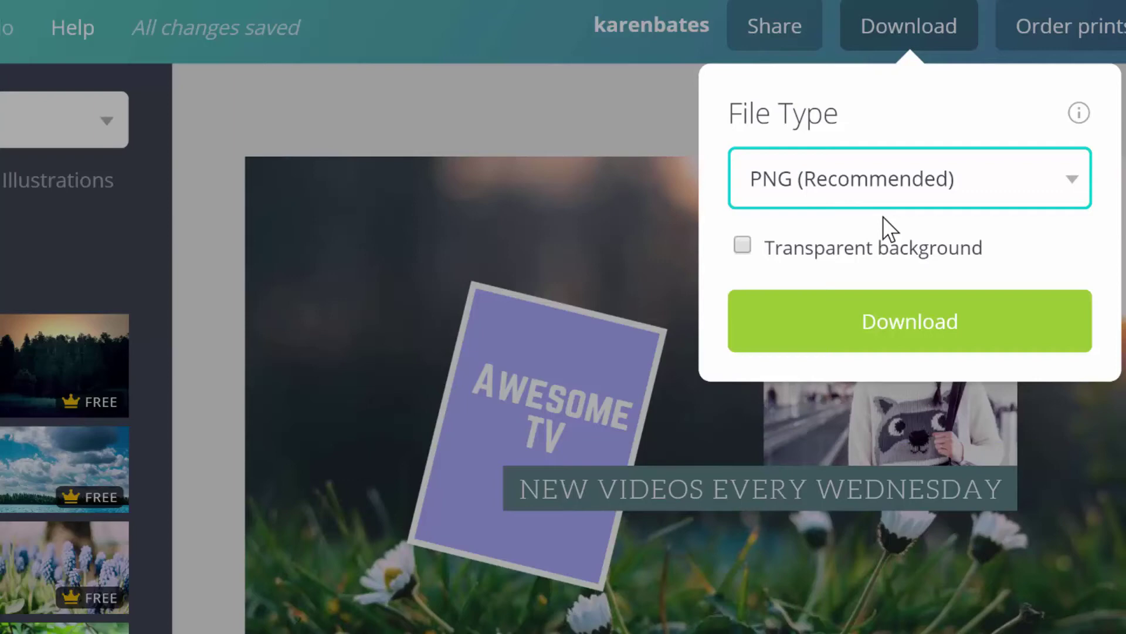